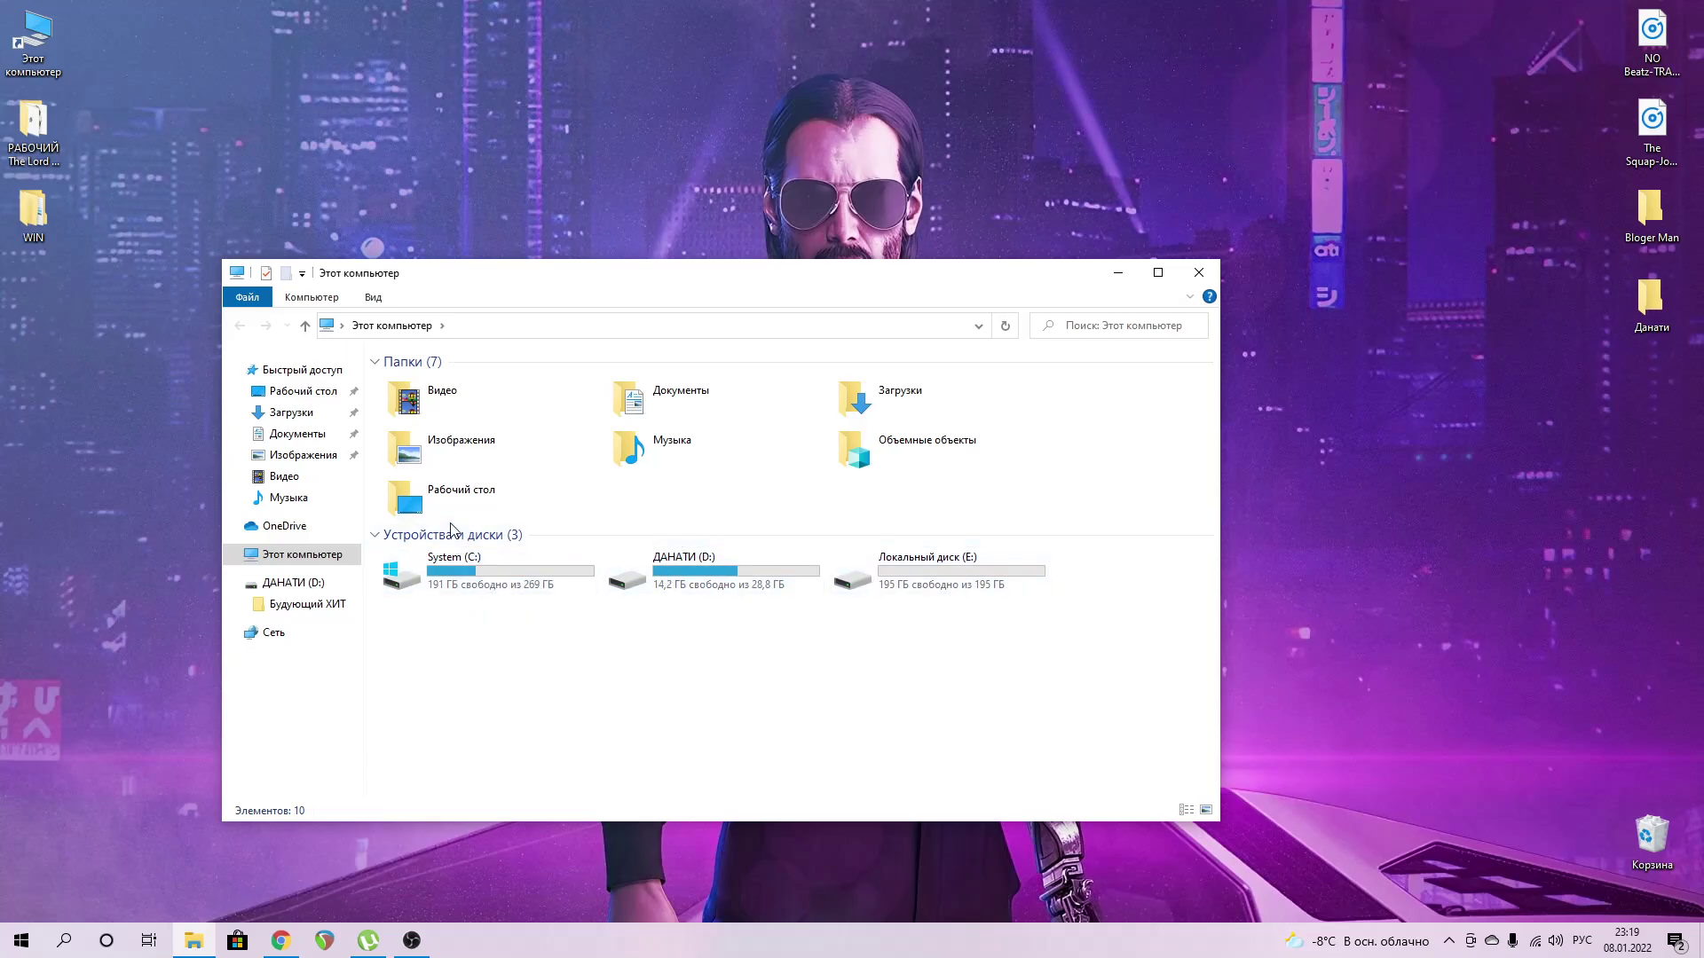
# Look over the drives under Устройства и диски in Этот компьютер and close the window.
pyautogui.click(387, 537)
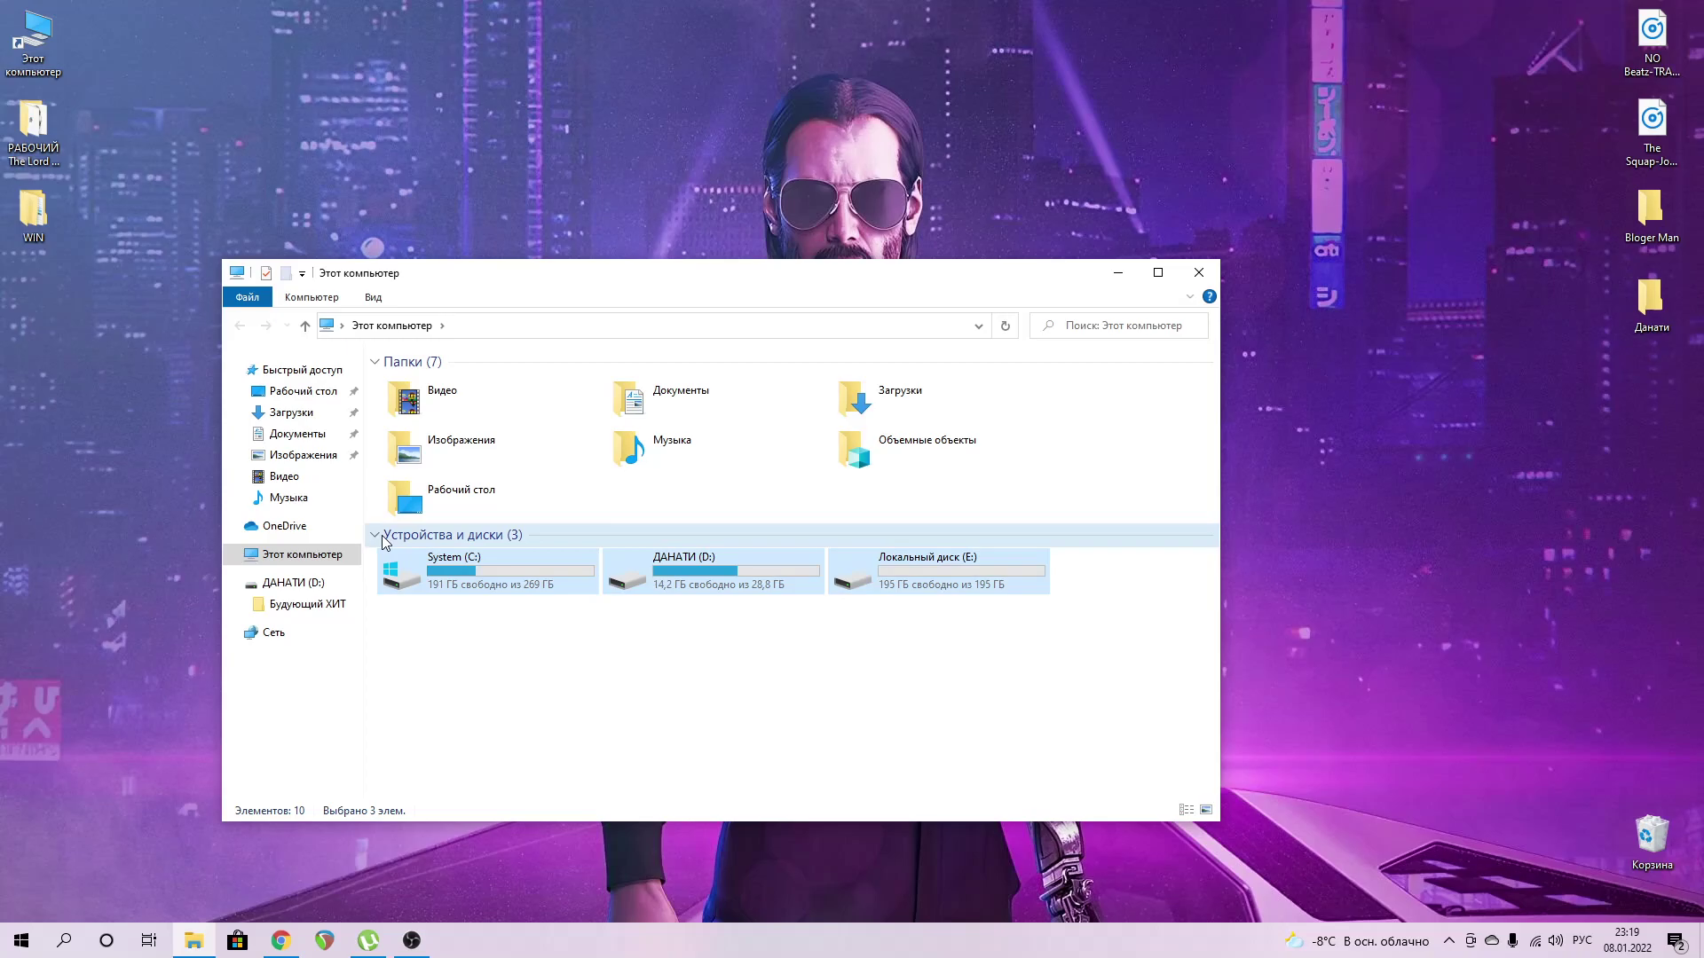
pyautogui.rightClick(462, 673)
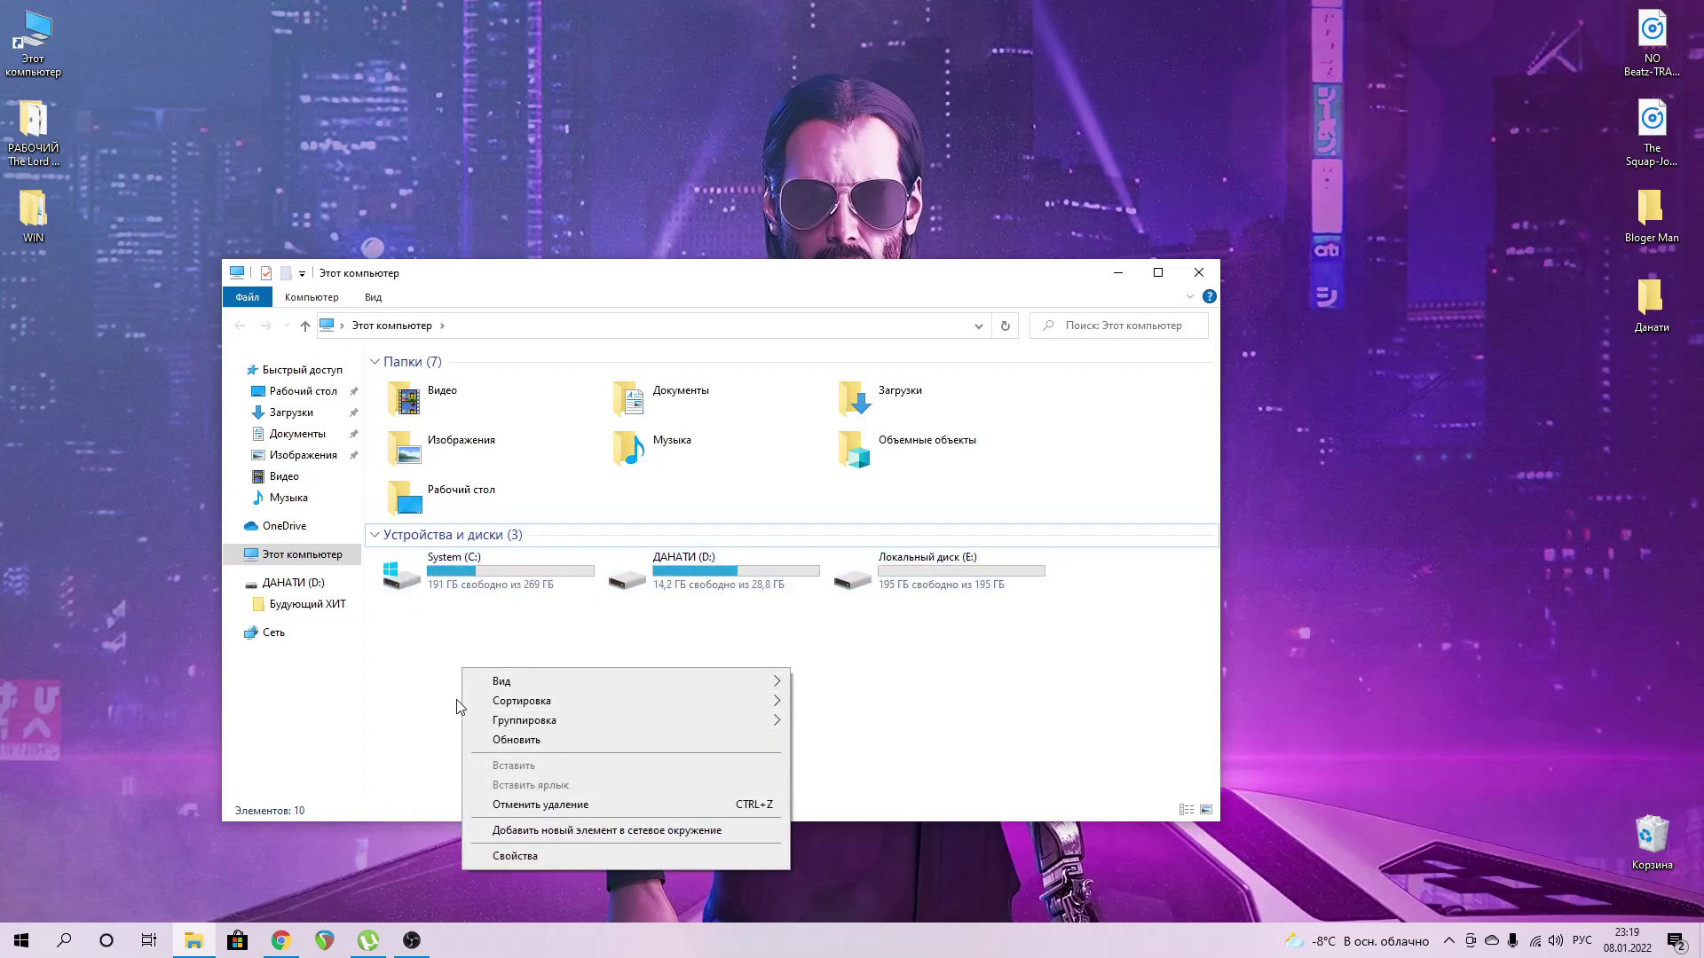
pyautogui.click(458, 701)
pyautogui.rightClick(433, 537)
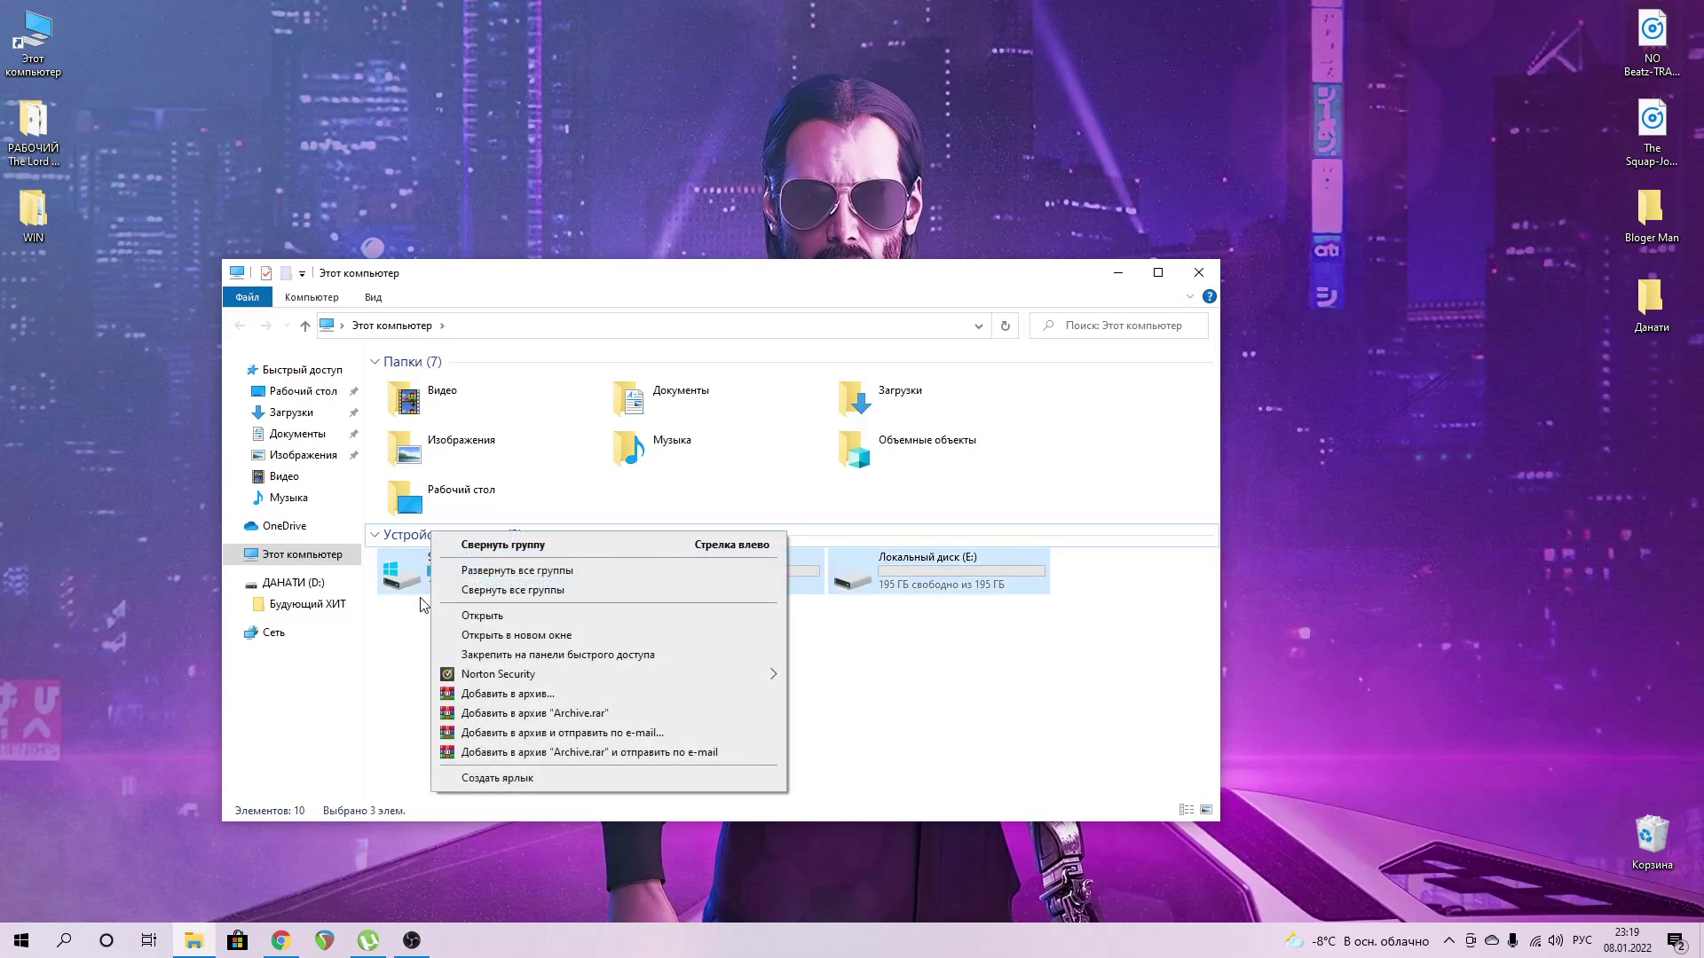
pyautogui.click(422, 661)
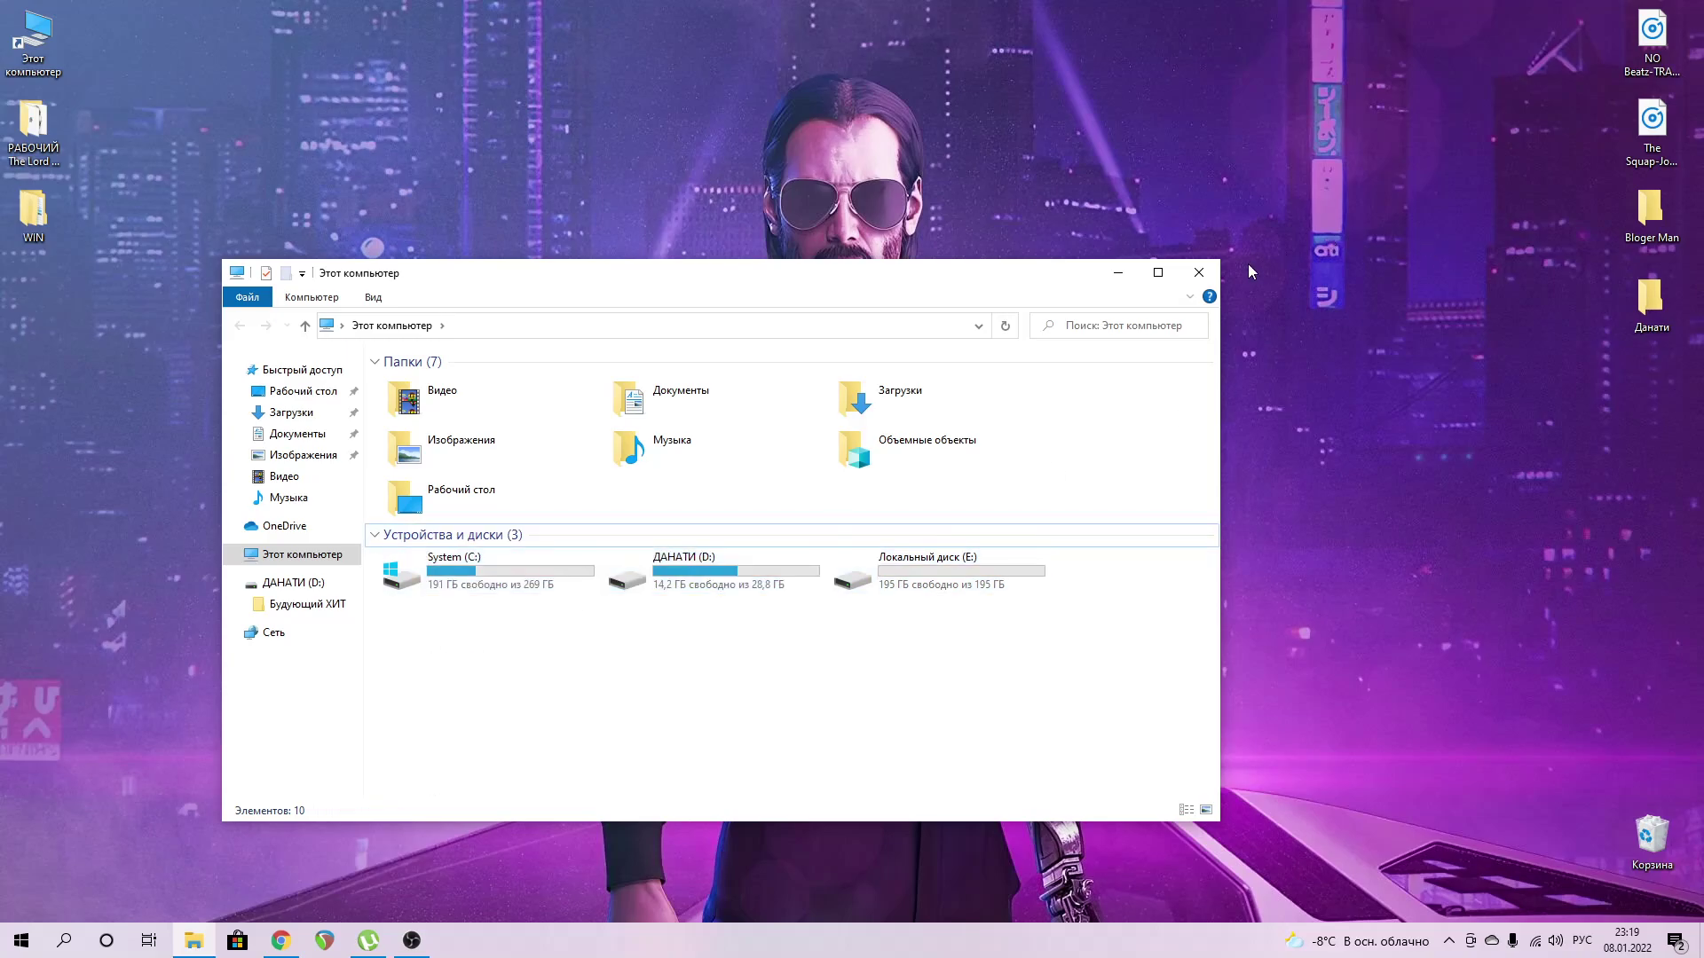
pyautogui.click(1216, 271)
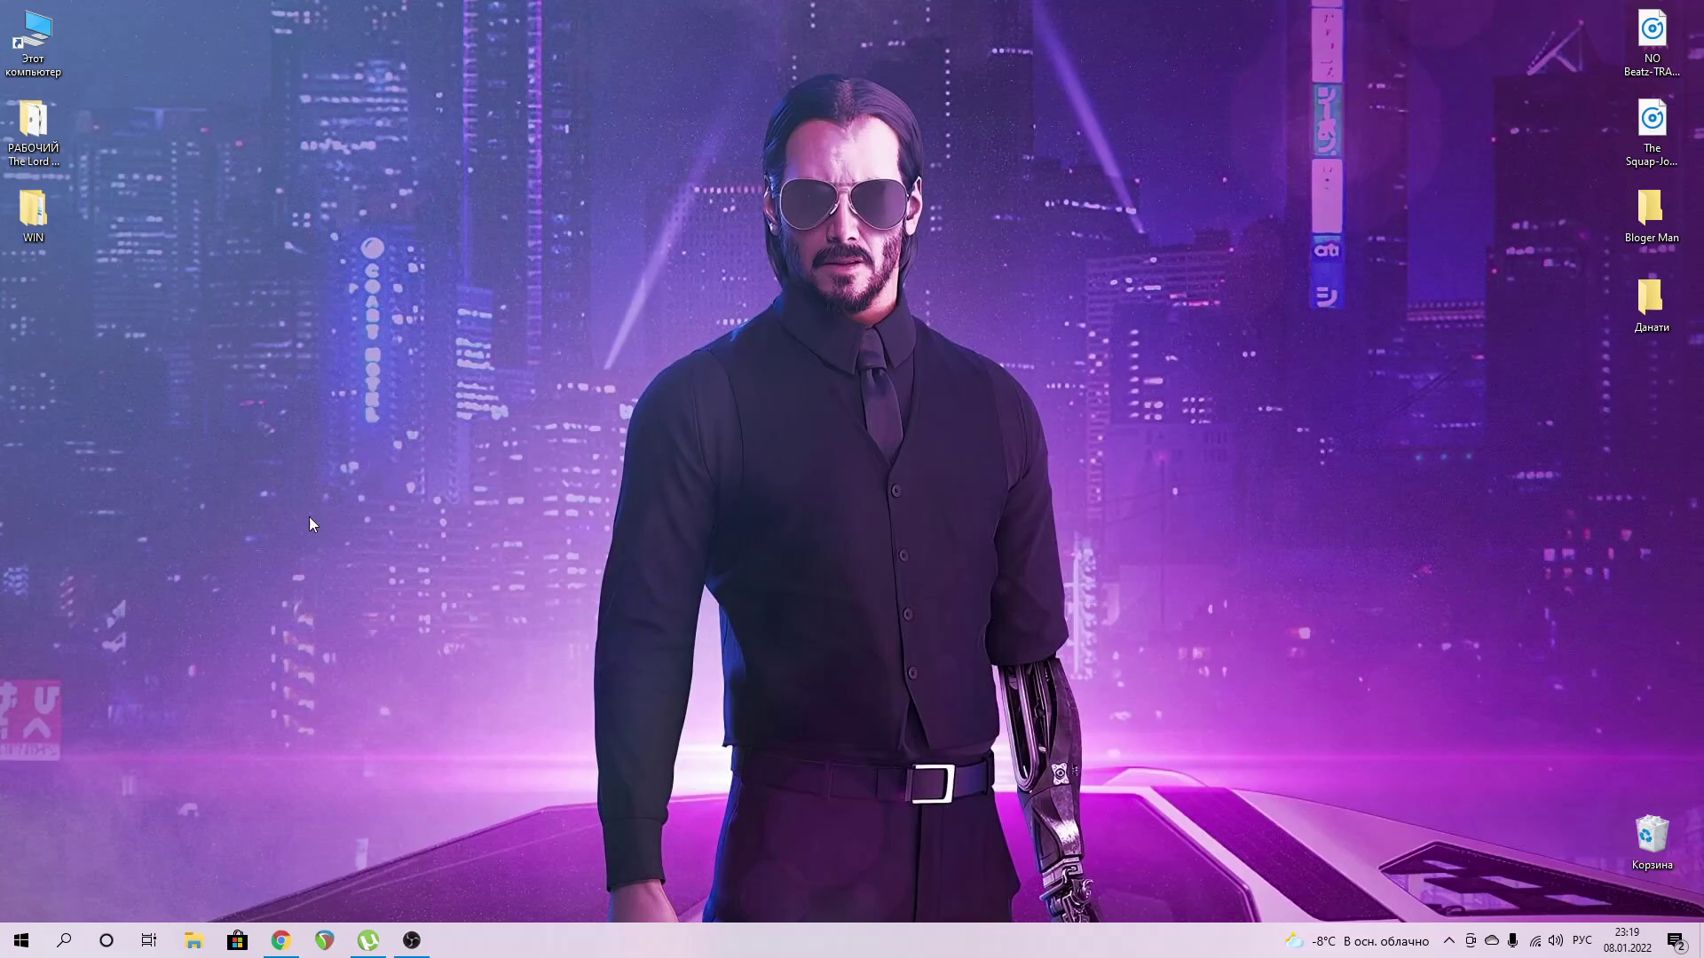
# Hide Windows search from the taskbar with the Скрыто option.
pyautogui.rightClick(535, 946)
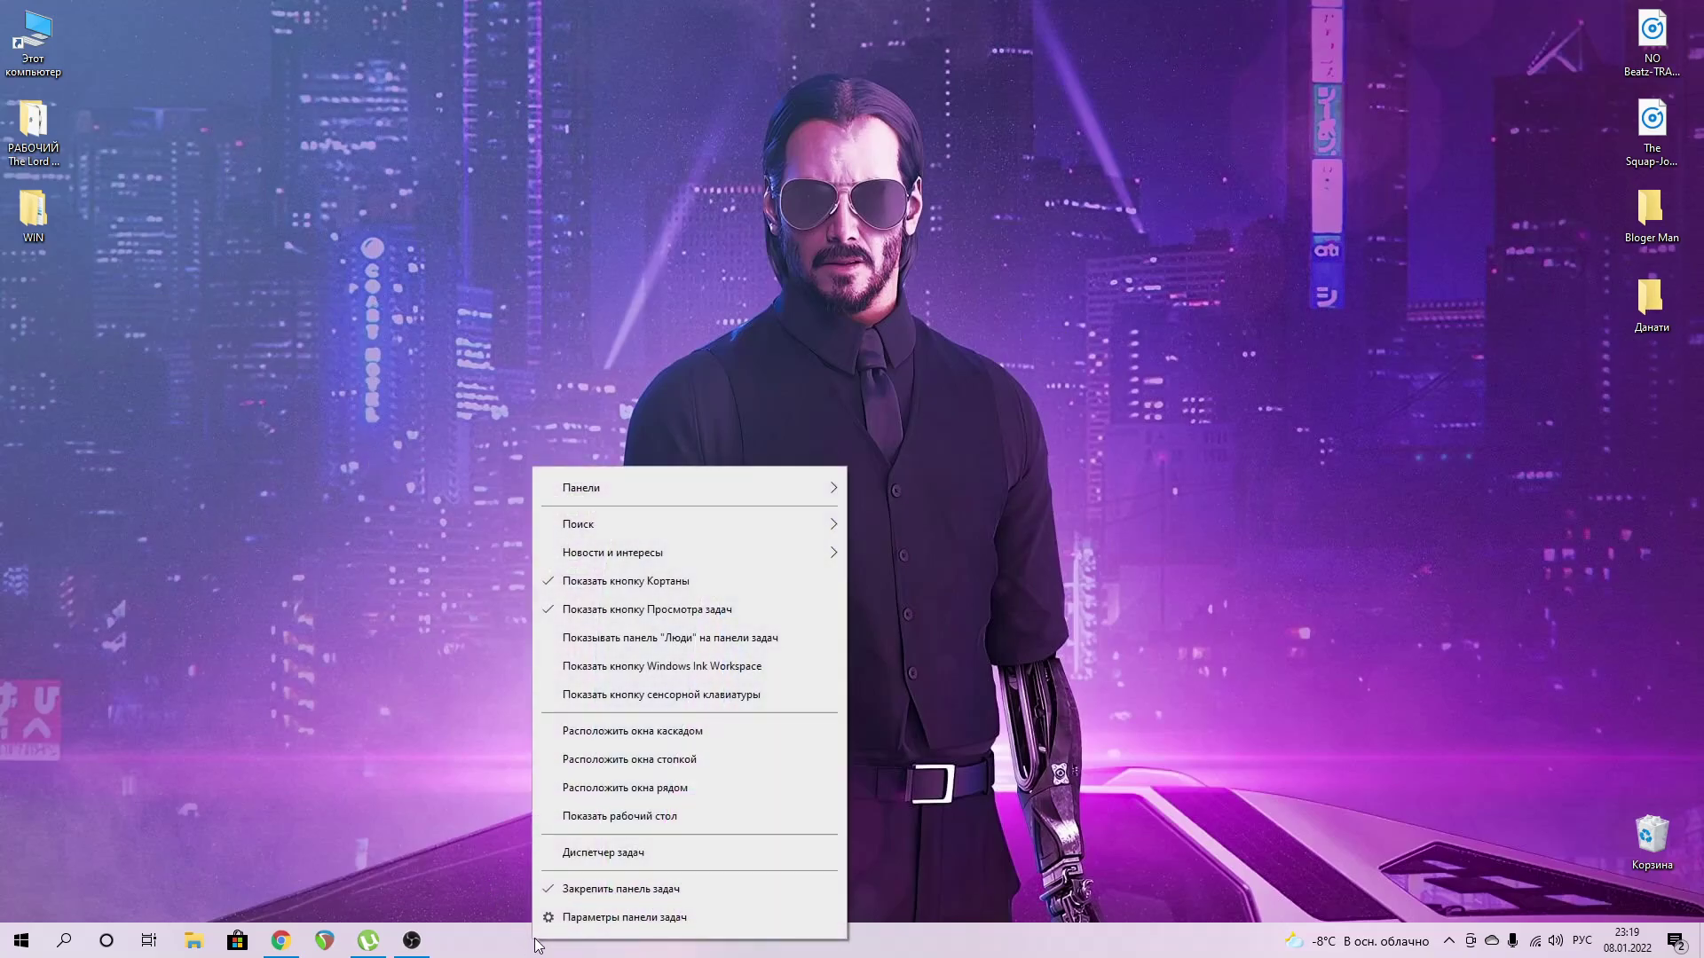
pyautogui.click(492, 946)
pyautogui.rightClick(561, 940)
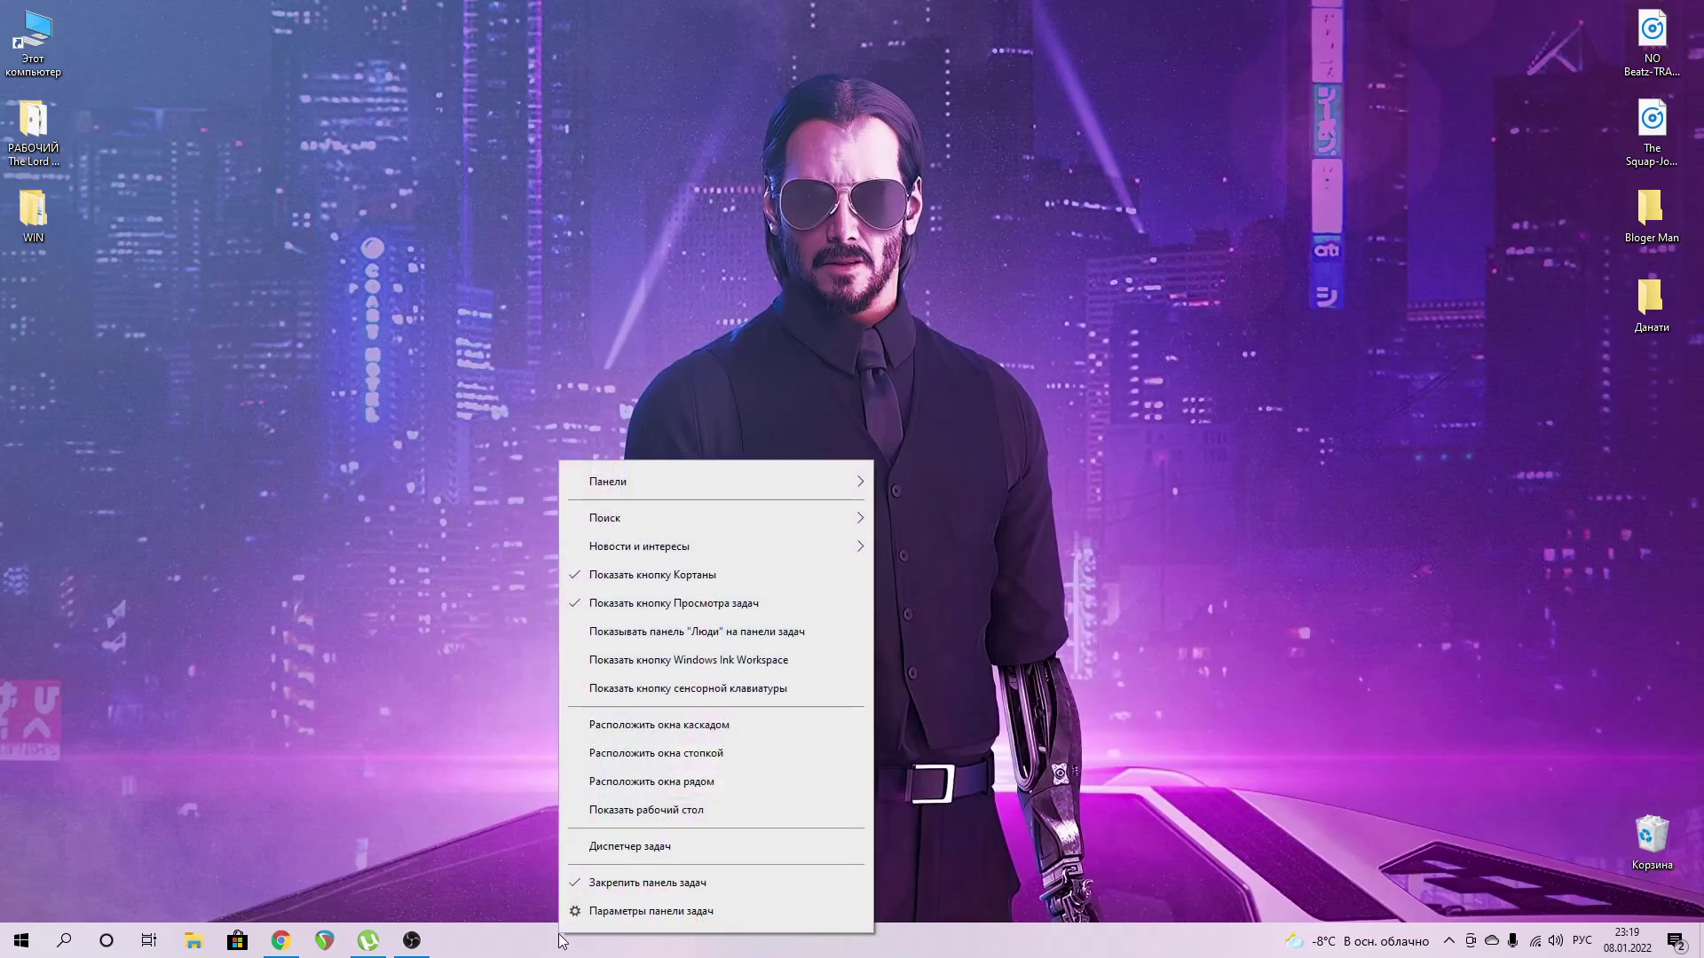
pyautogui.click(514, 941)
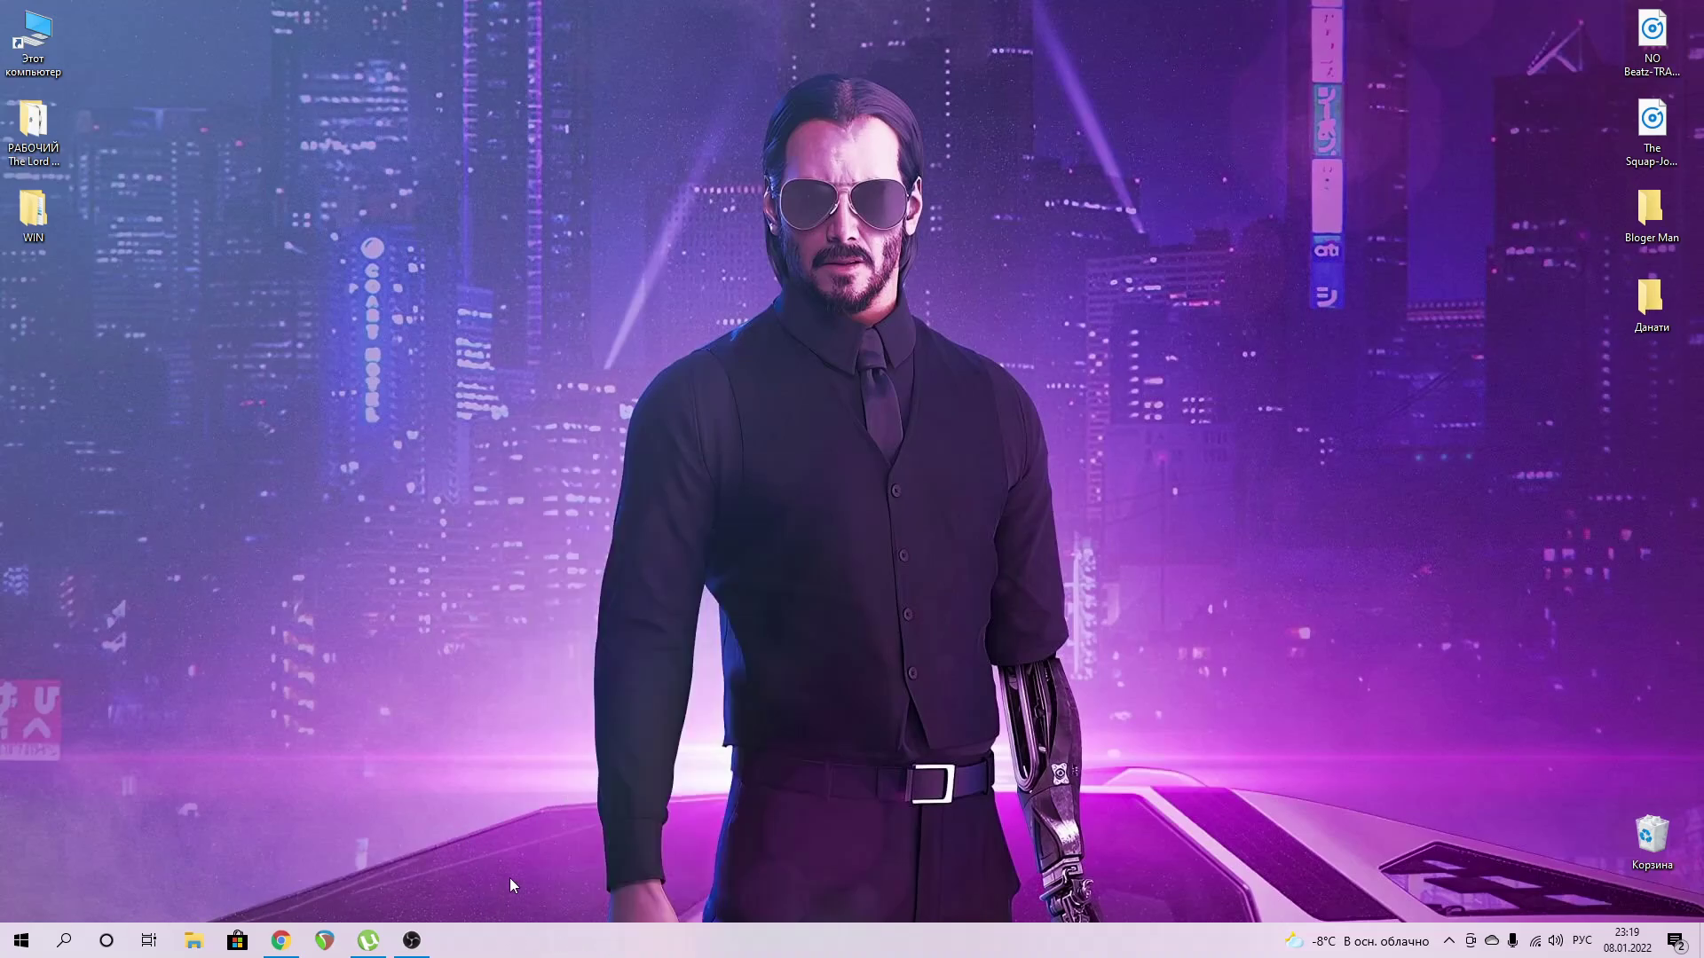
pyautogui.rightClick(531, 941)
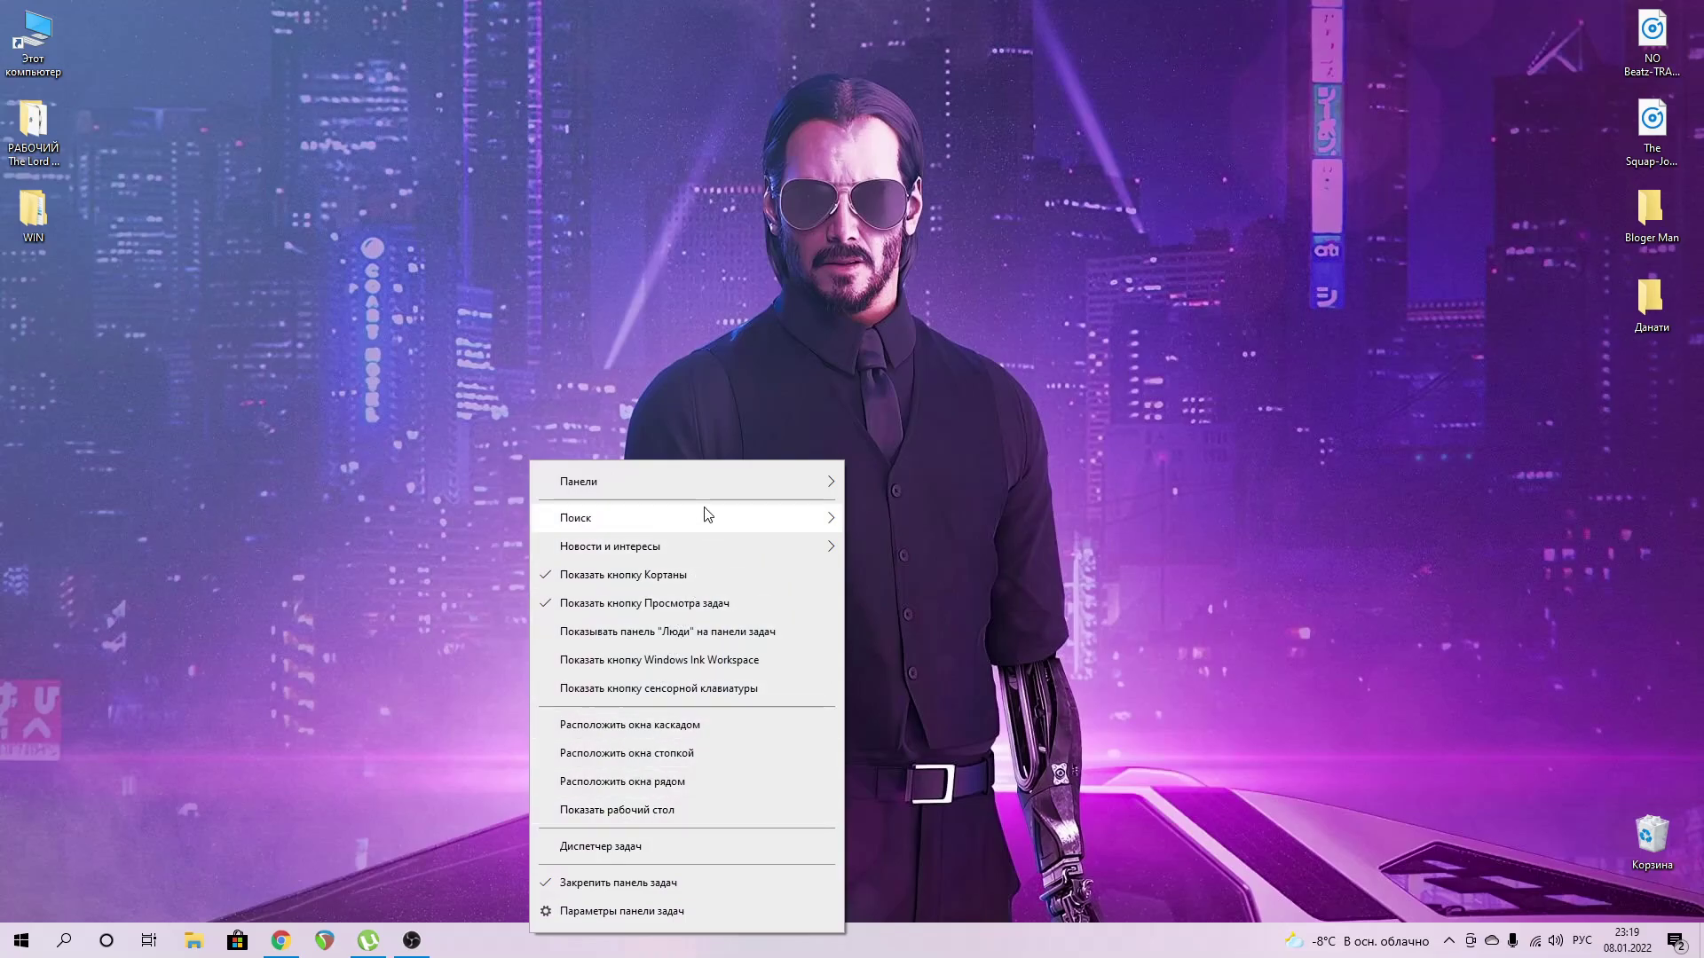
pyautogui.moveTo(705, 514)
pyautogui.click(938, 523)
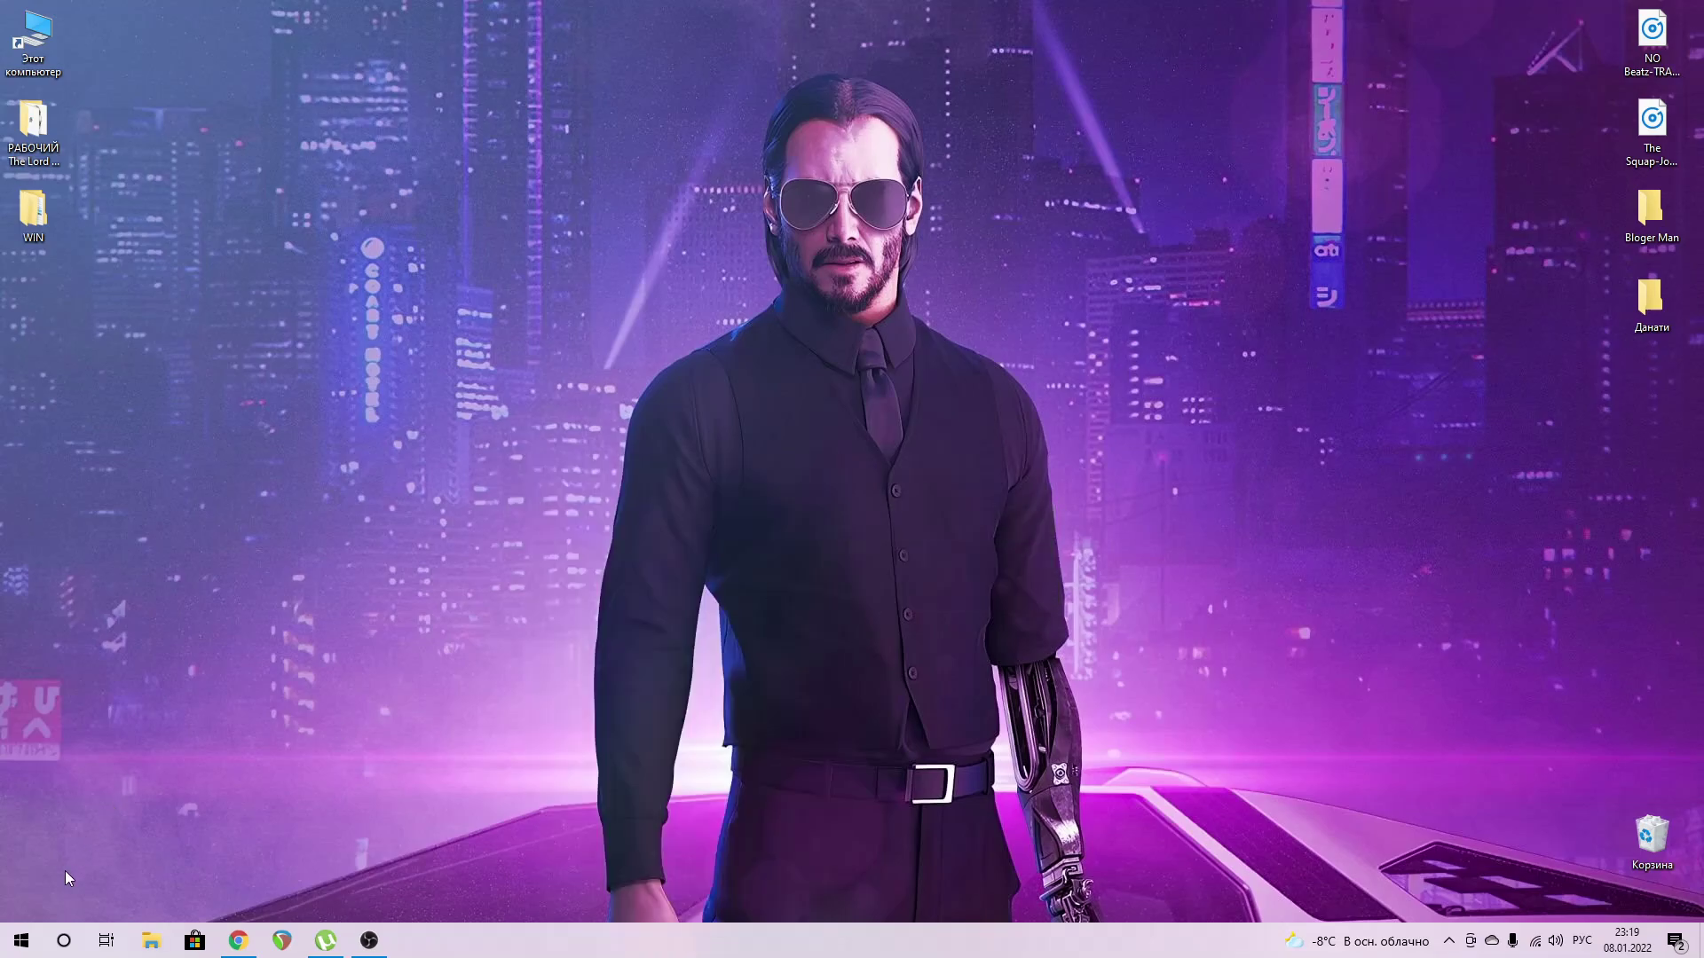
# Show search as an icon on the taskbar, and briefly open and close the search window.
pyautogui.rightClick(495, 940)
pyautogui.moveTo(599, 530)
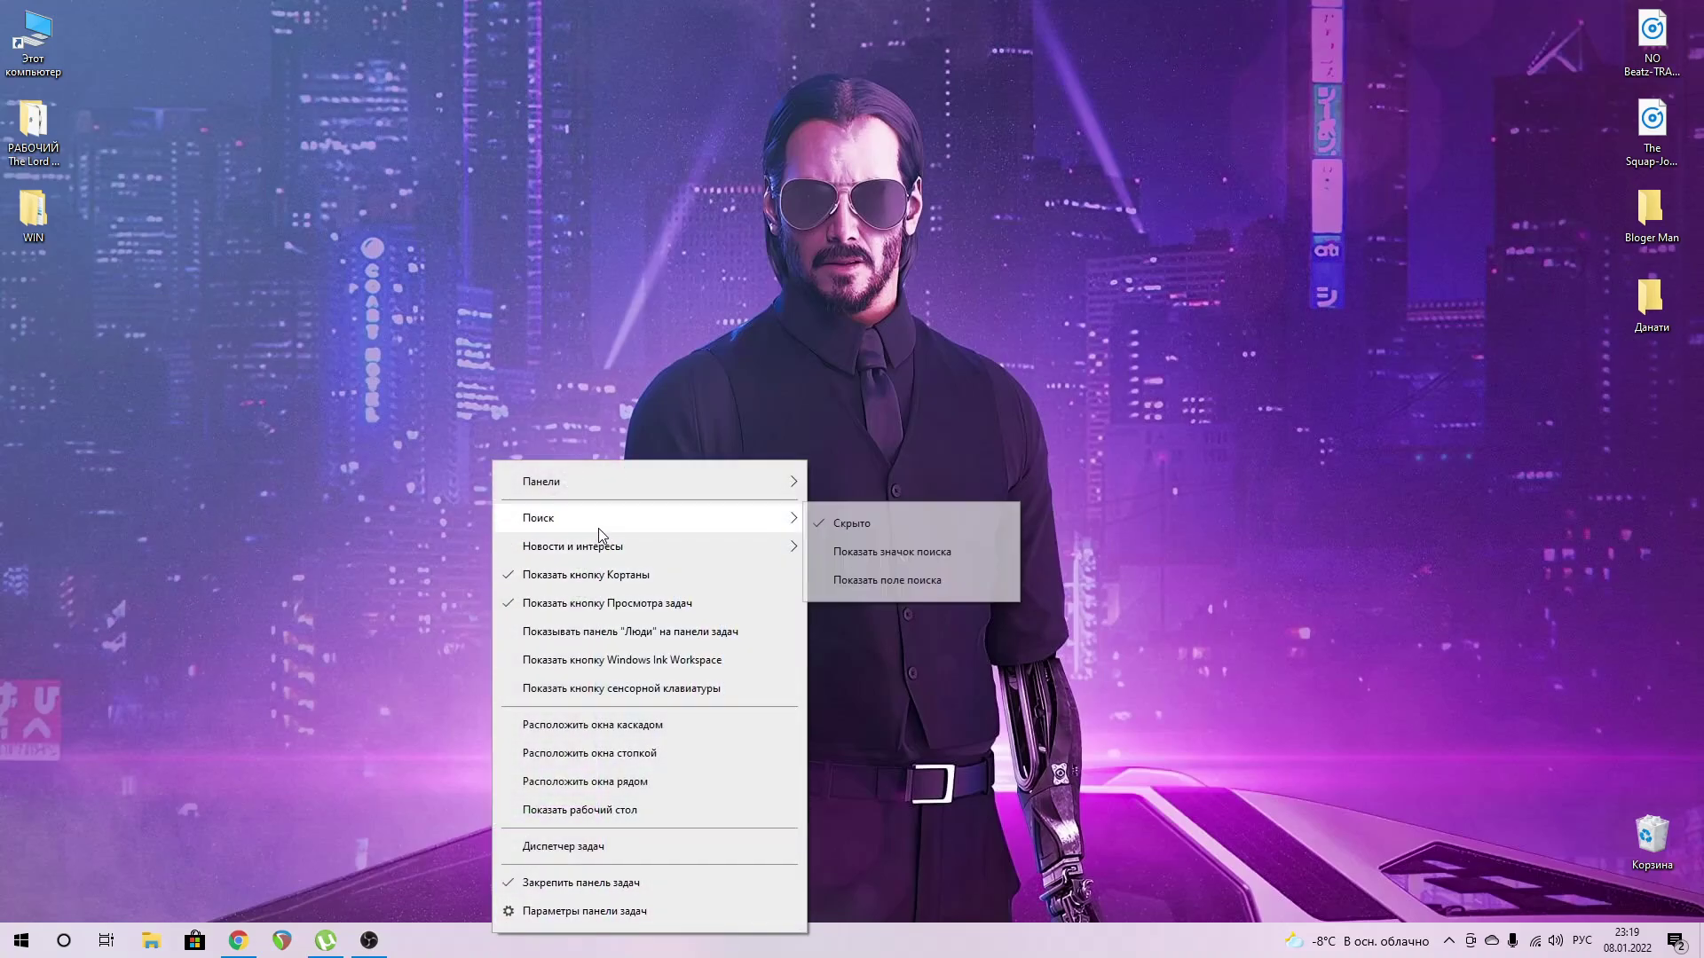
pyautogui.click(927, 553)
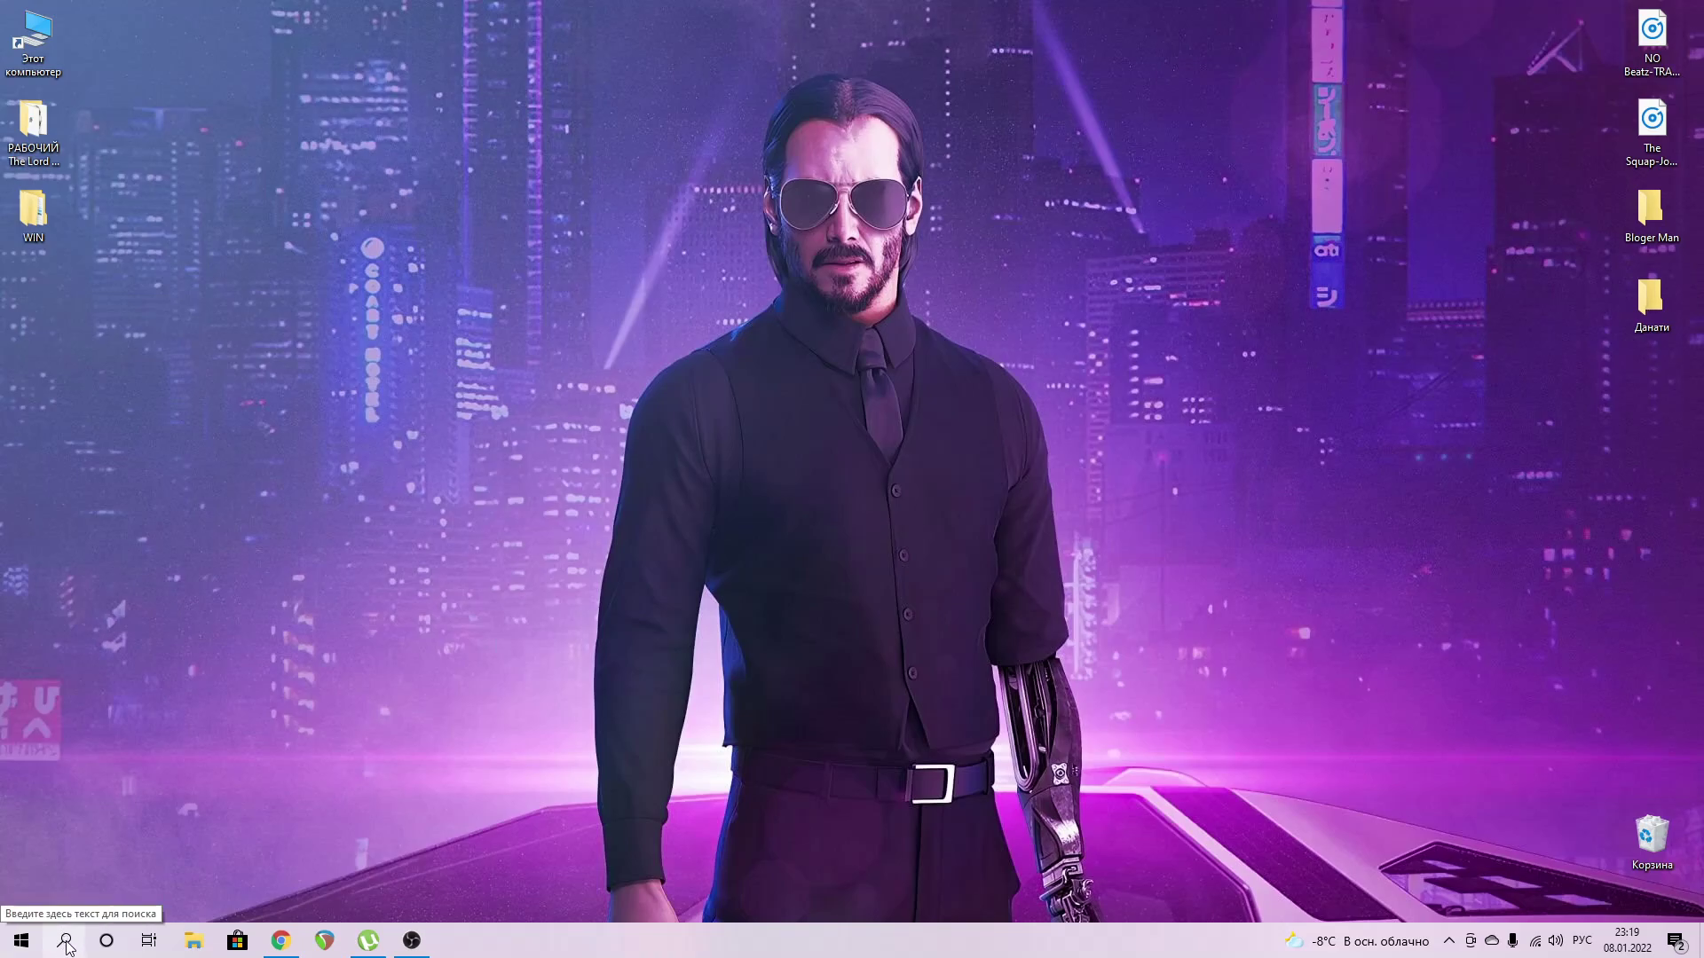
pyautogui.click(66, 941)
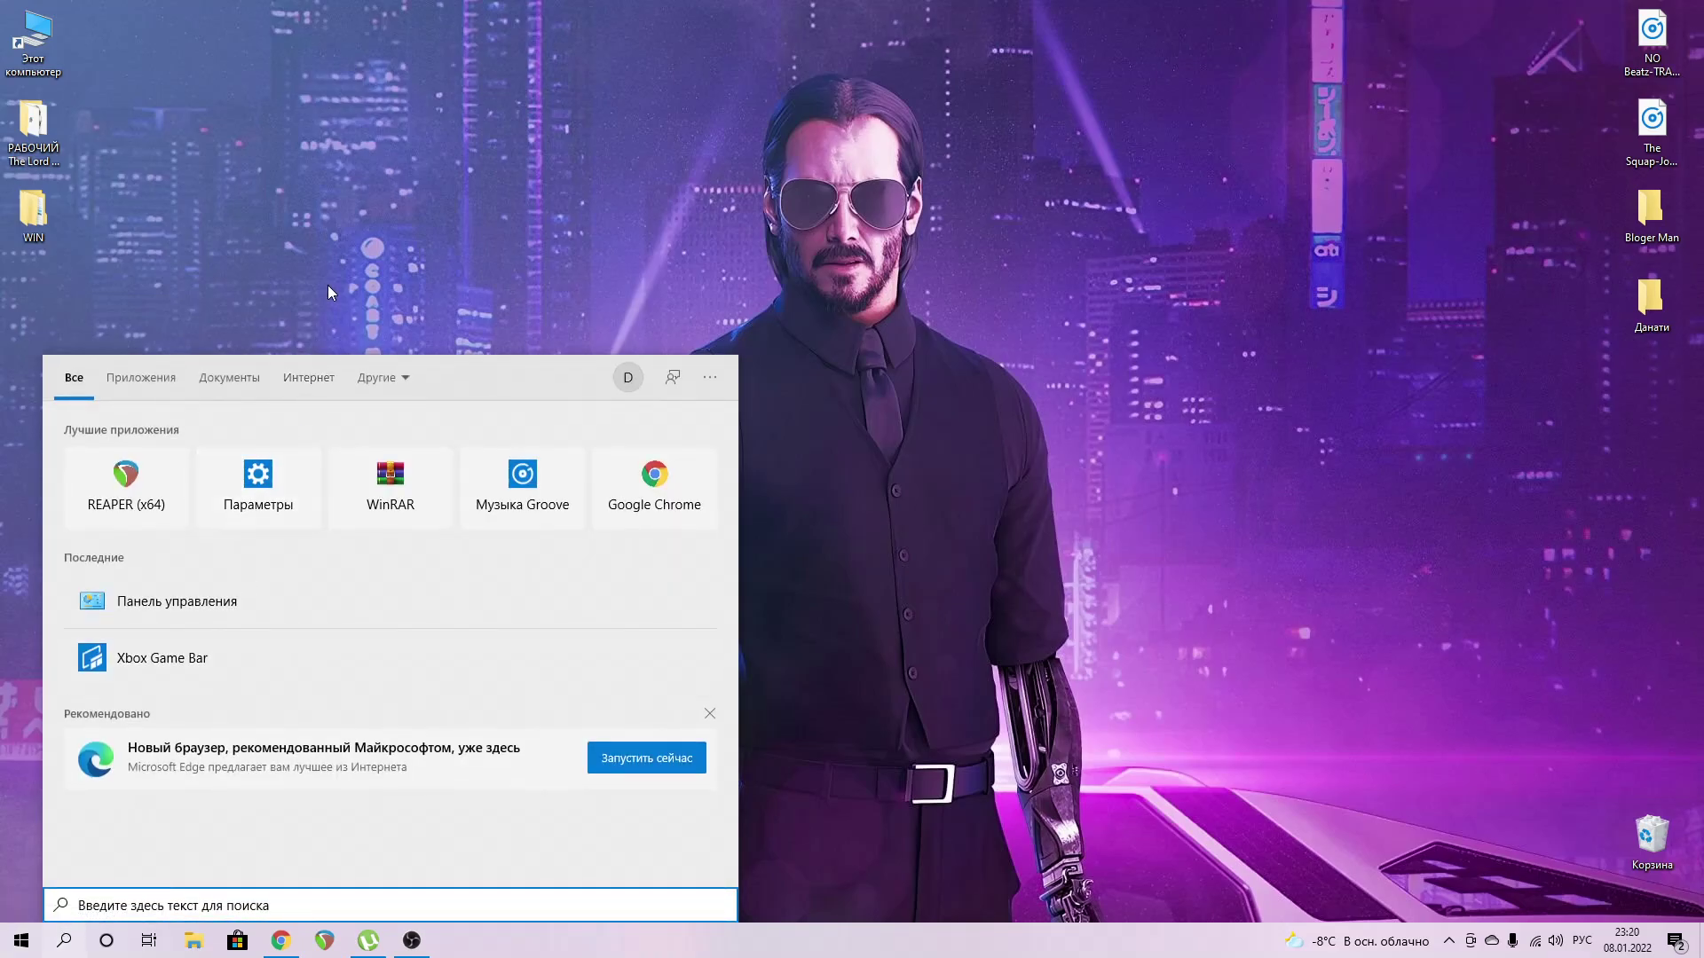
pyautogui.click(328, 285)
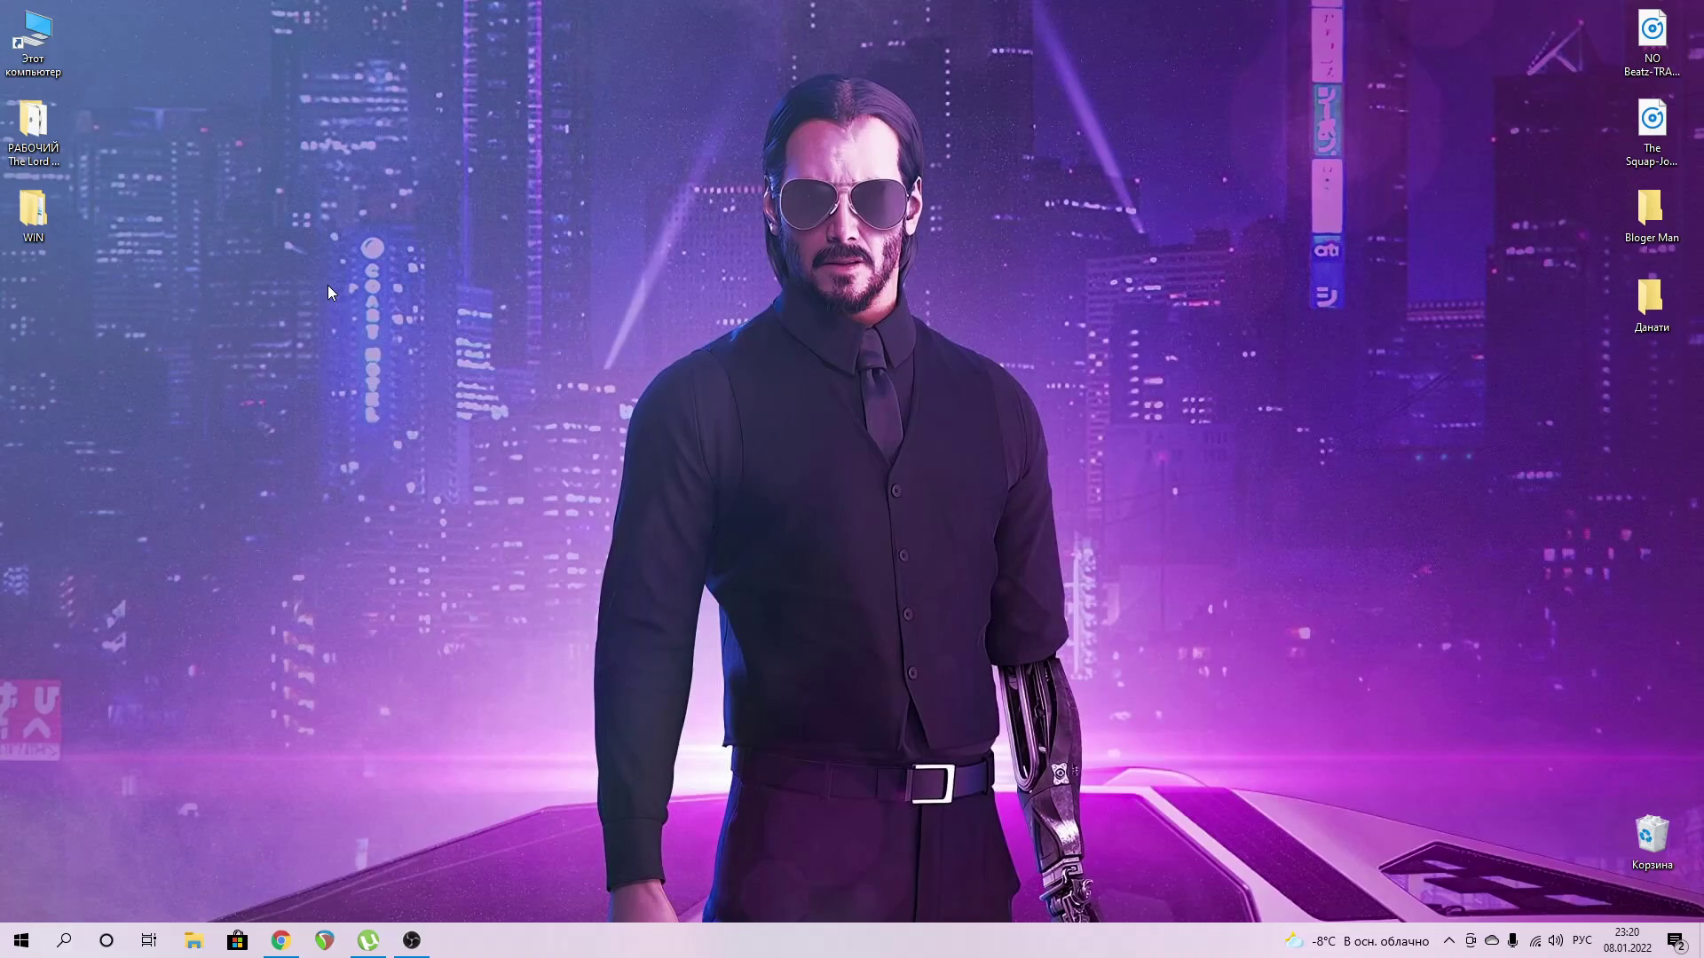
# Switch the taskbar search to the full search field.
pyautogui.rightClick(540, 948)
pyautogui.moveTo(699, 533)
pyautogui.click(939, 598)
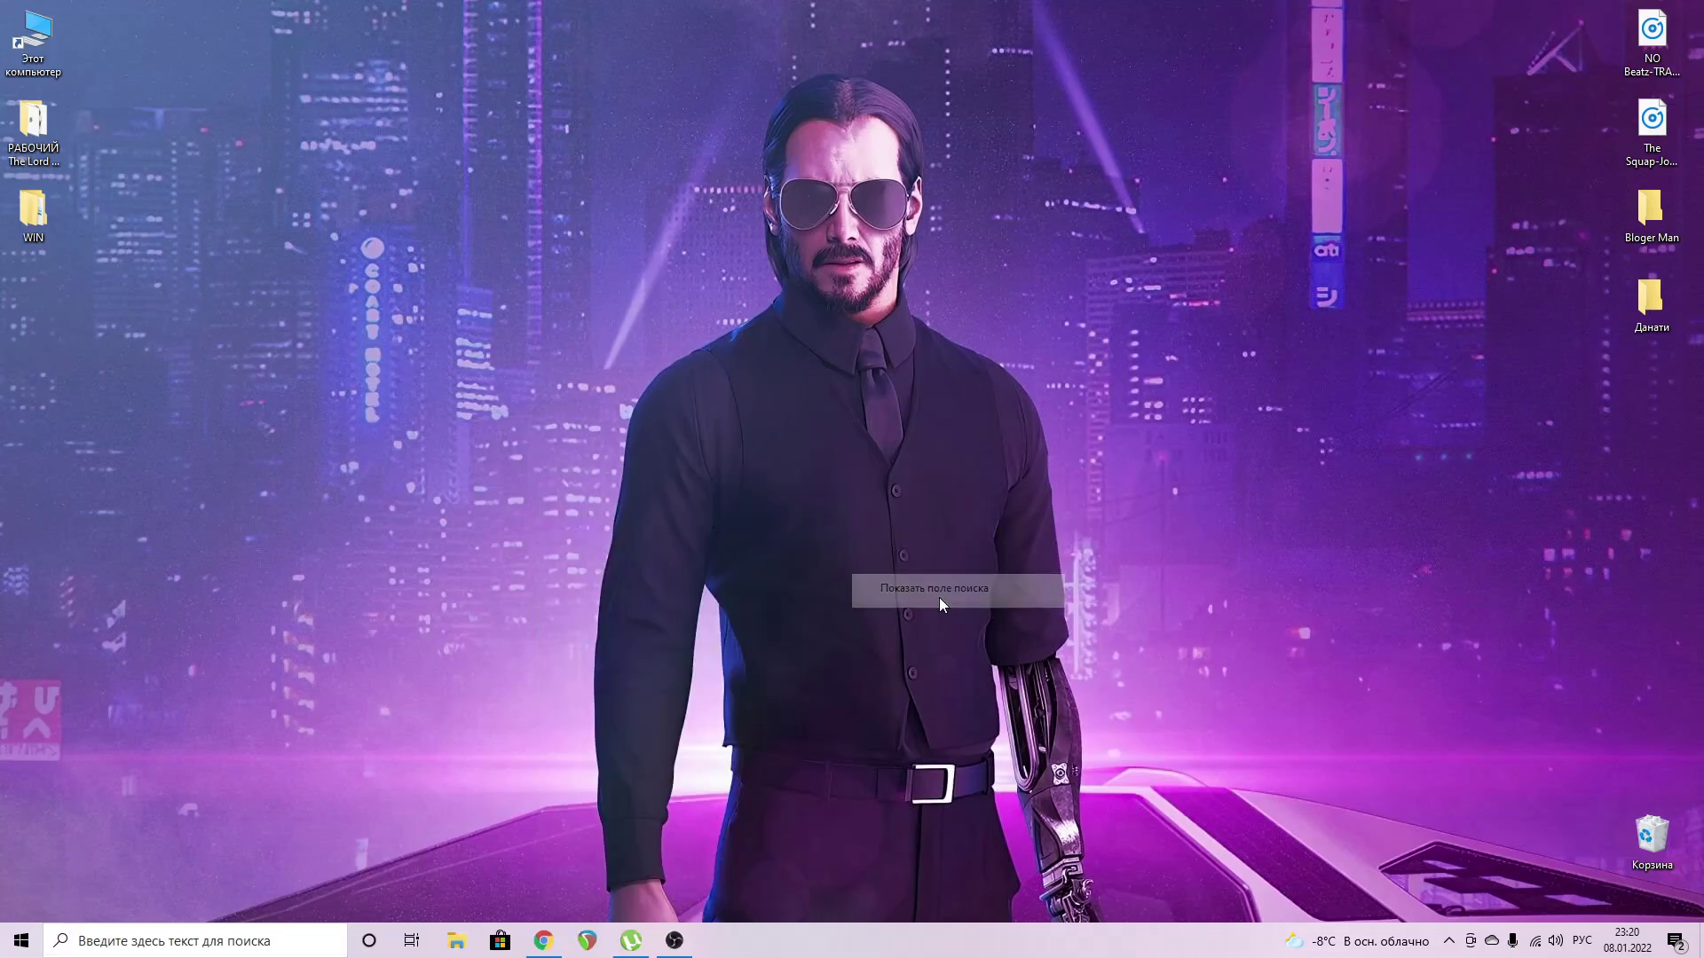
# Set the taskbar search back to icon-only display.
pyautogui.rightClick(726, 948)
pyautogui.moveTo(927, 532)
pyautogui.click(1081, 560)
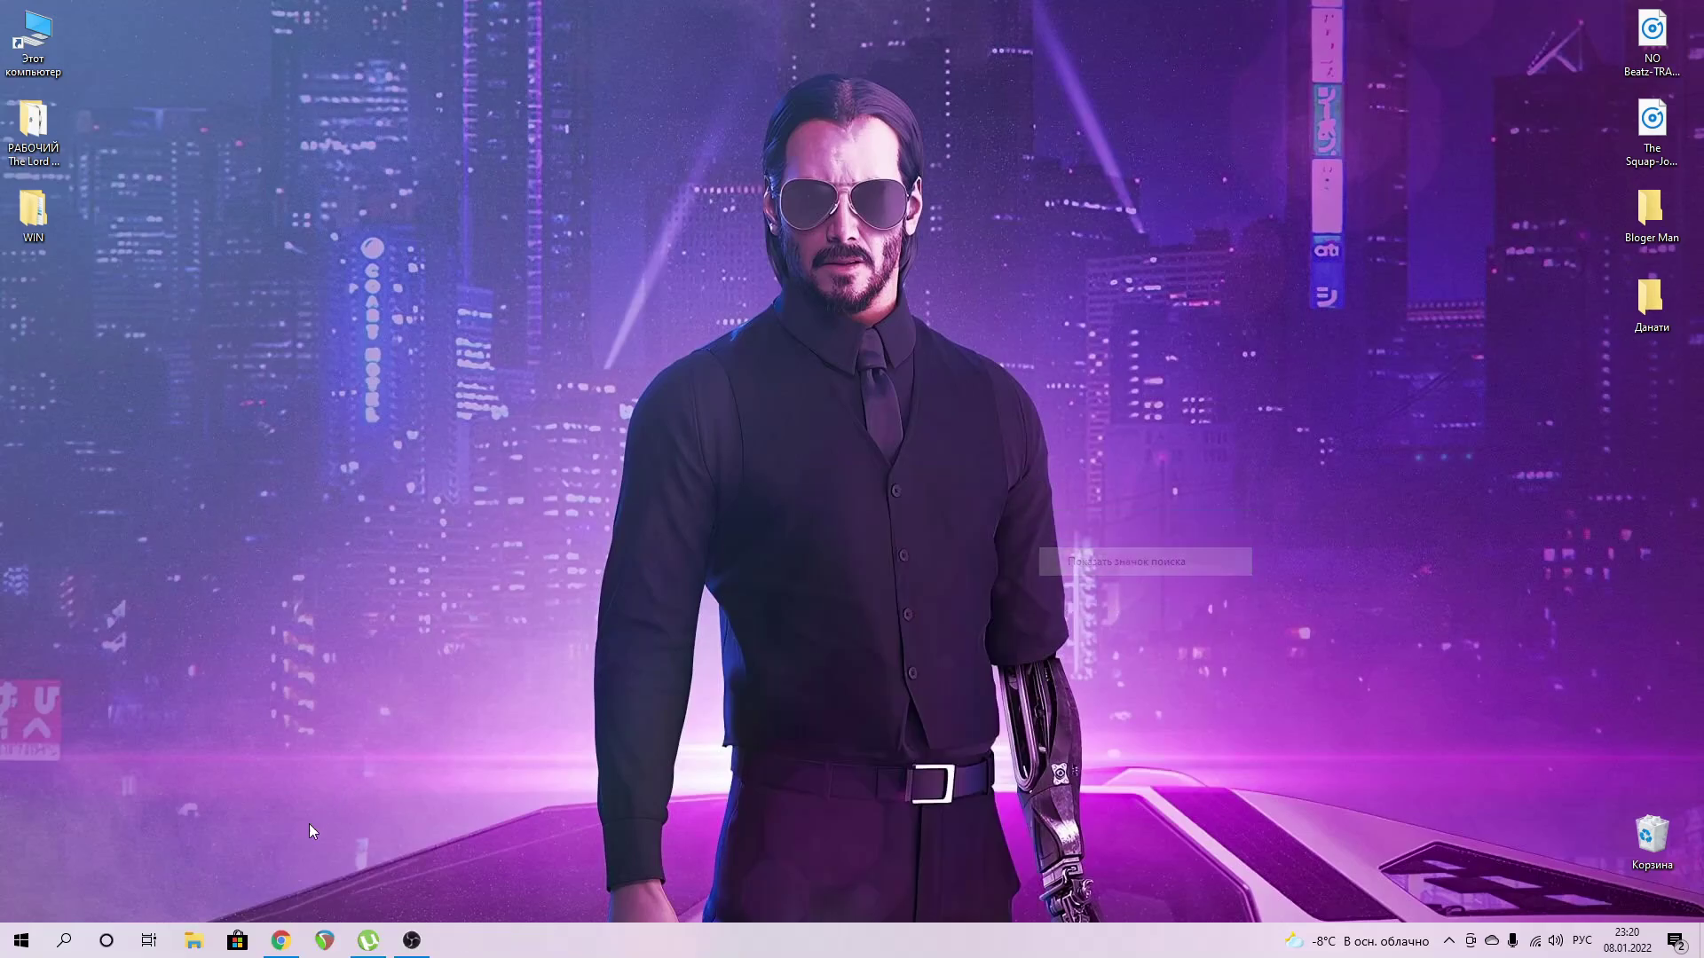
# Search Windows for "панель управления".
pyautogui.click(67, 941)
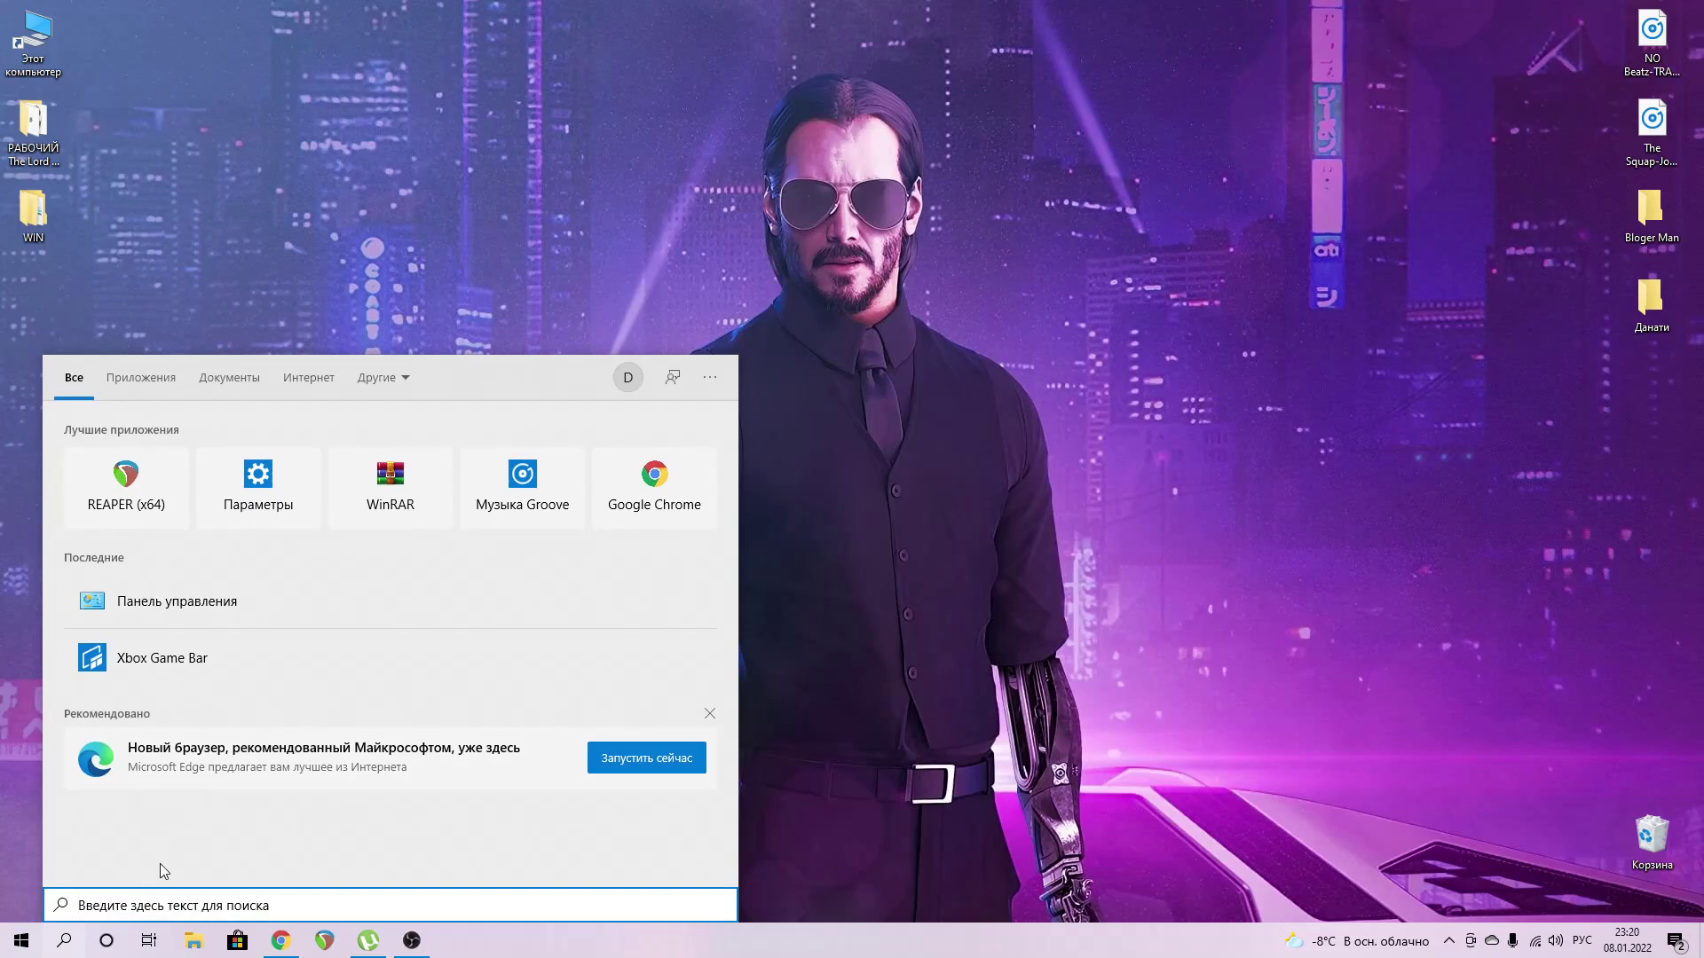
pyautogui.write('панель у')
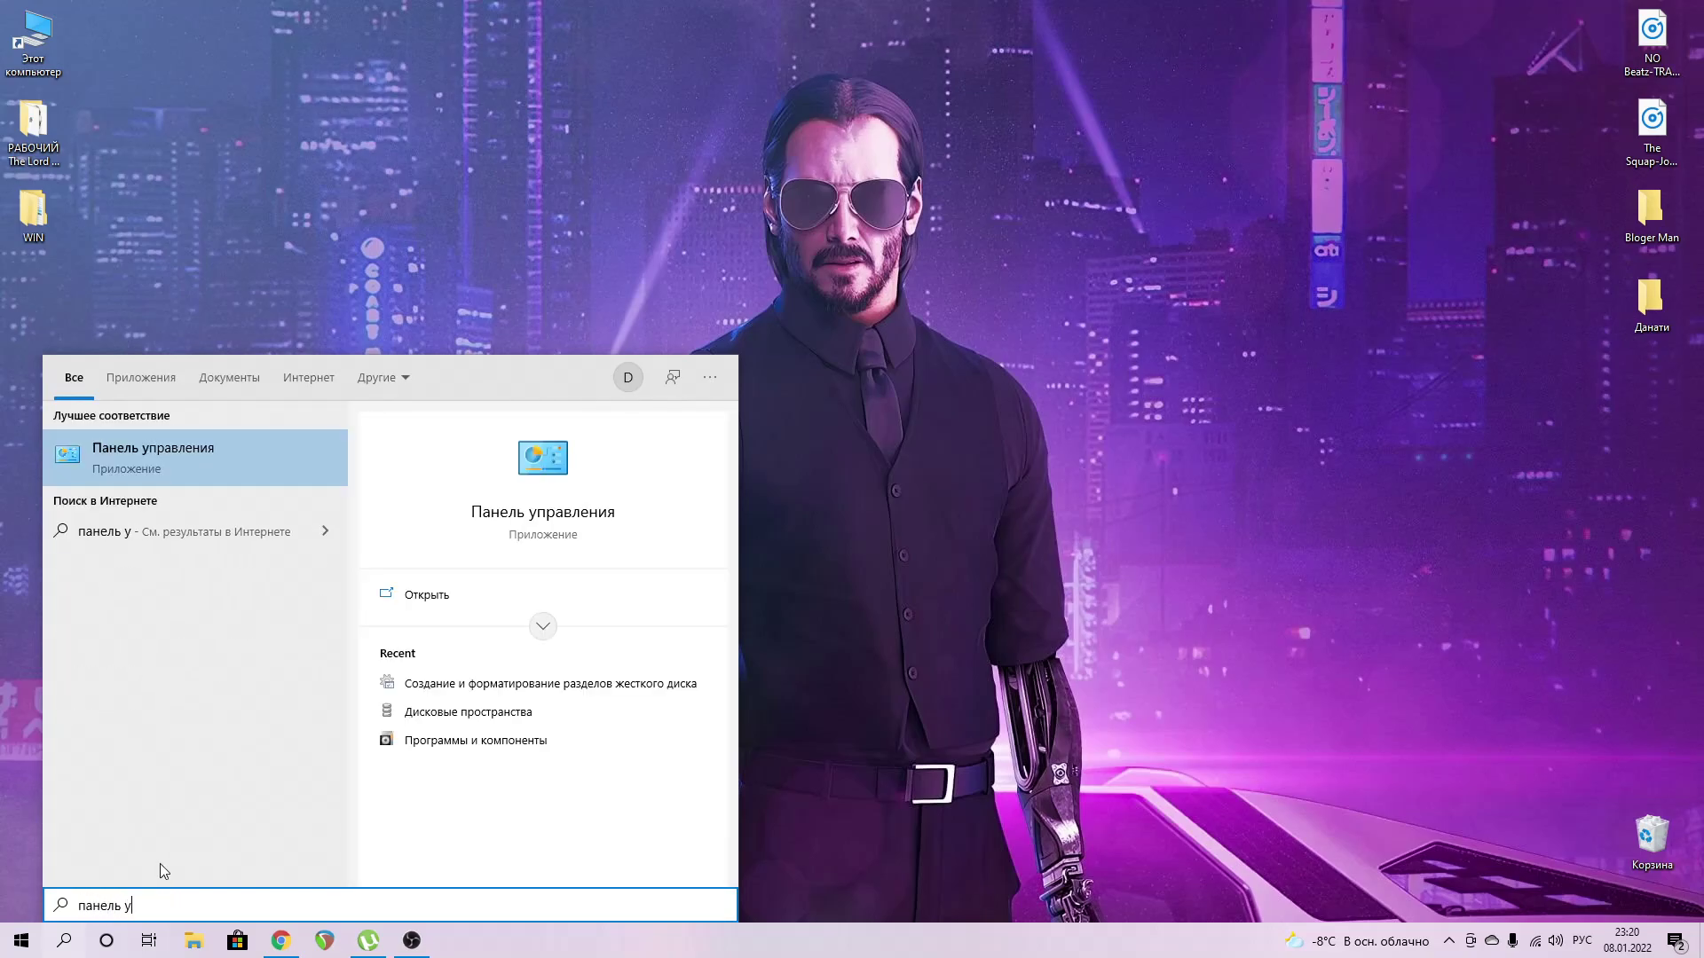
pyautogui.write('правления')
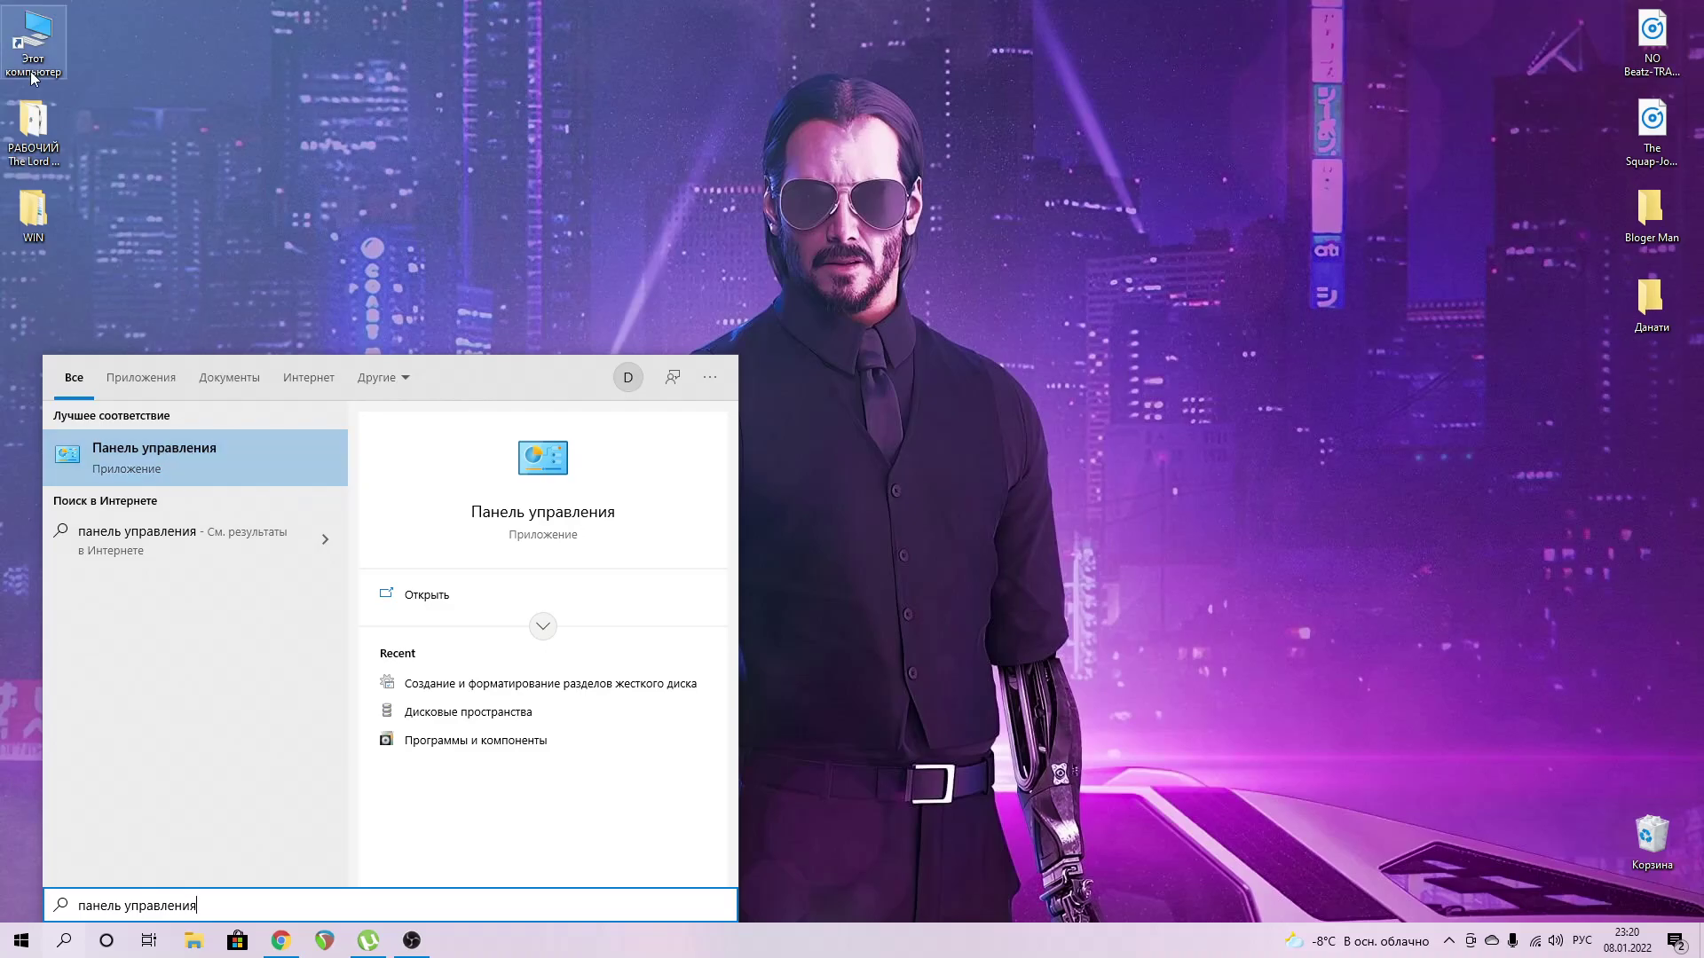
pyautogui.doubleClick(34, 44)
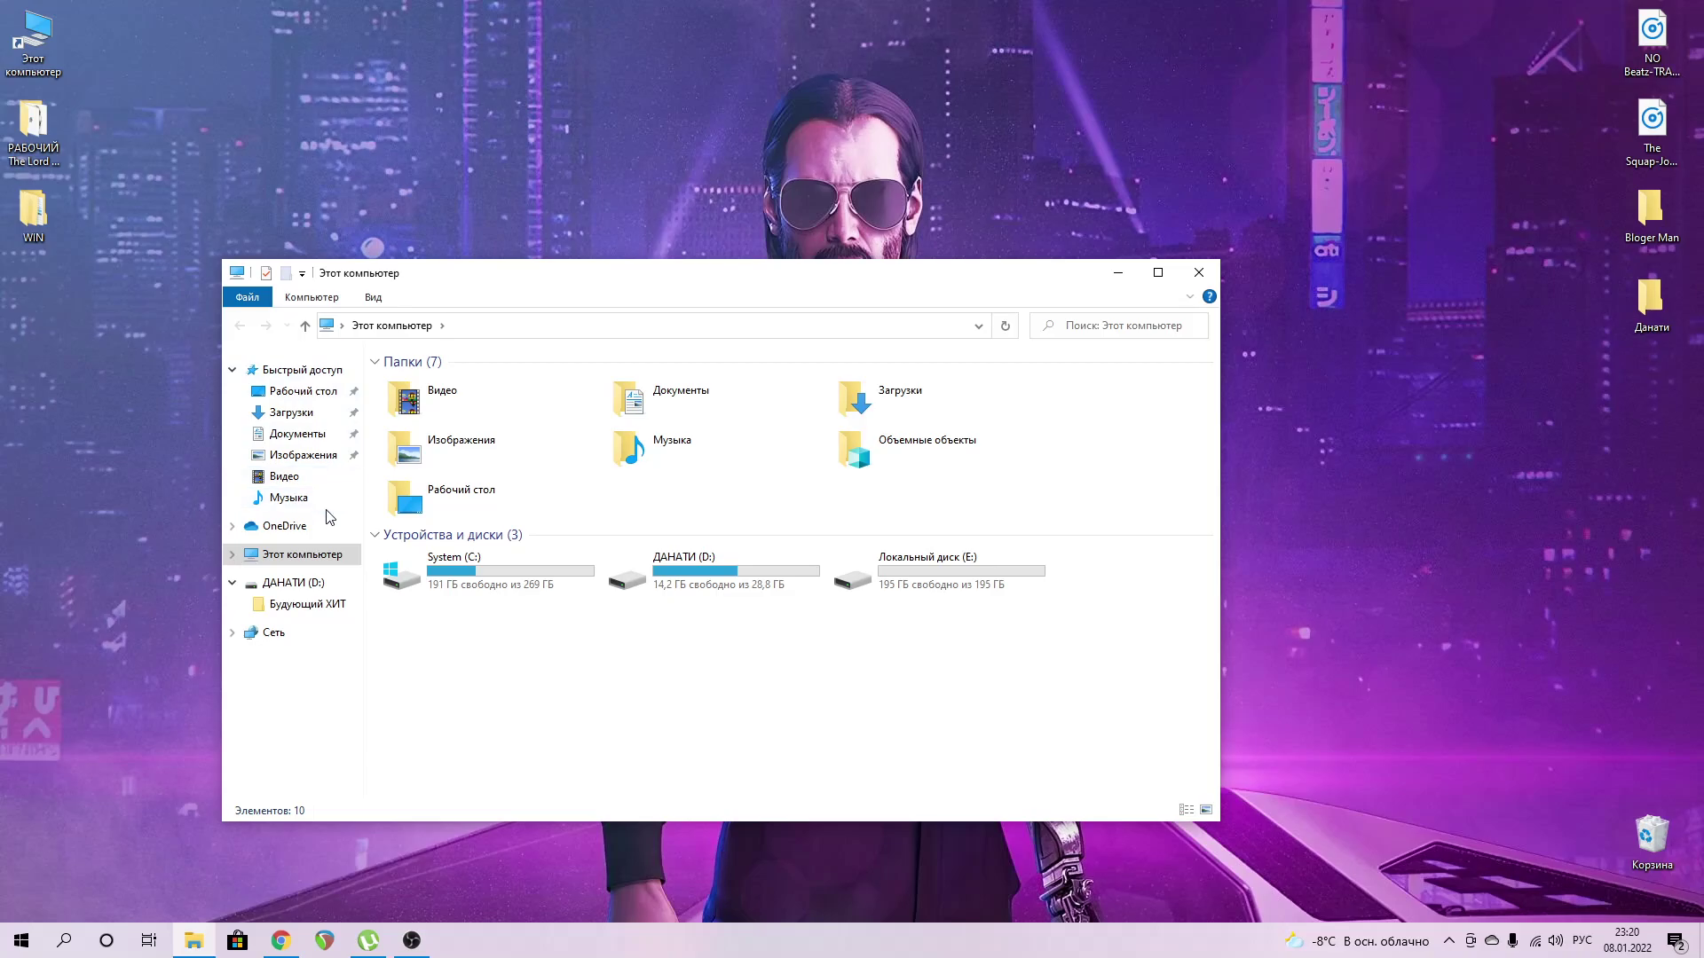
pyautogui.click(1199, 275)
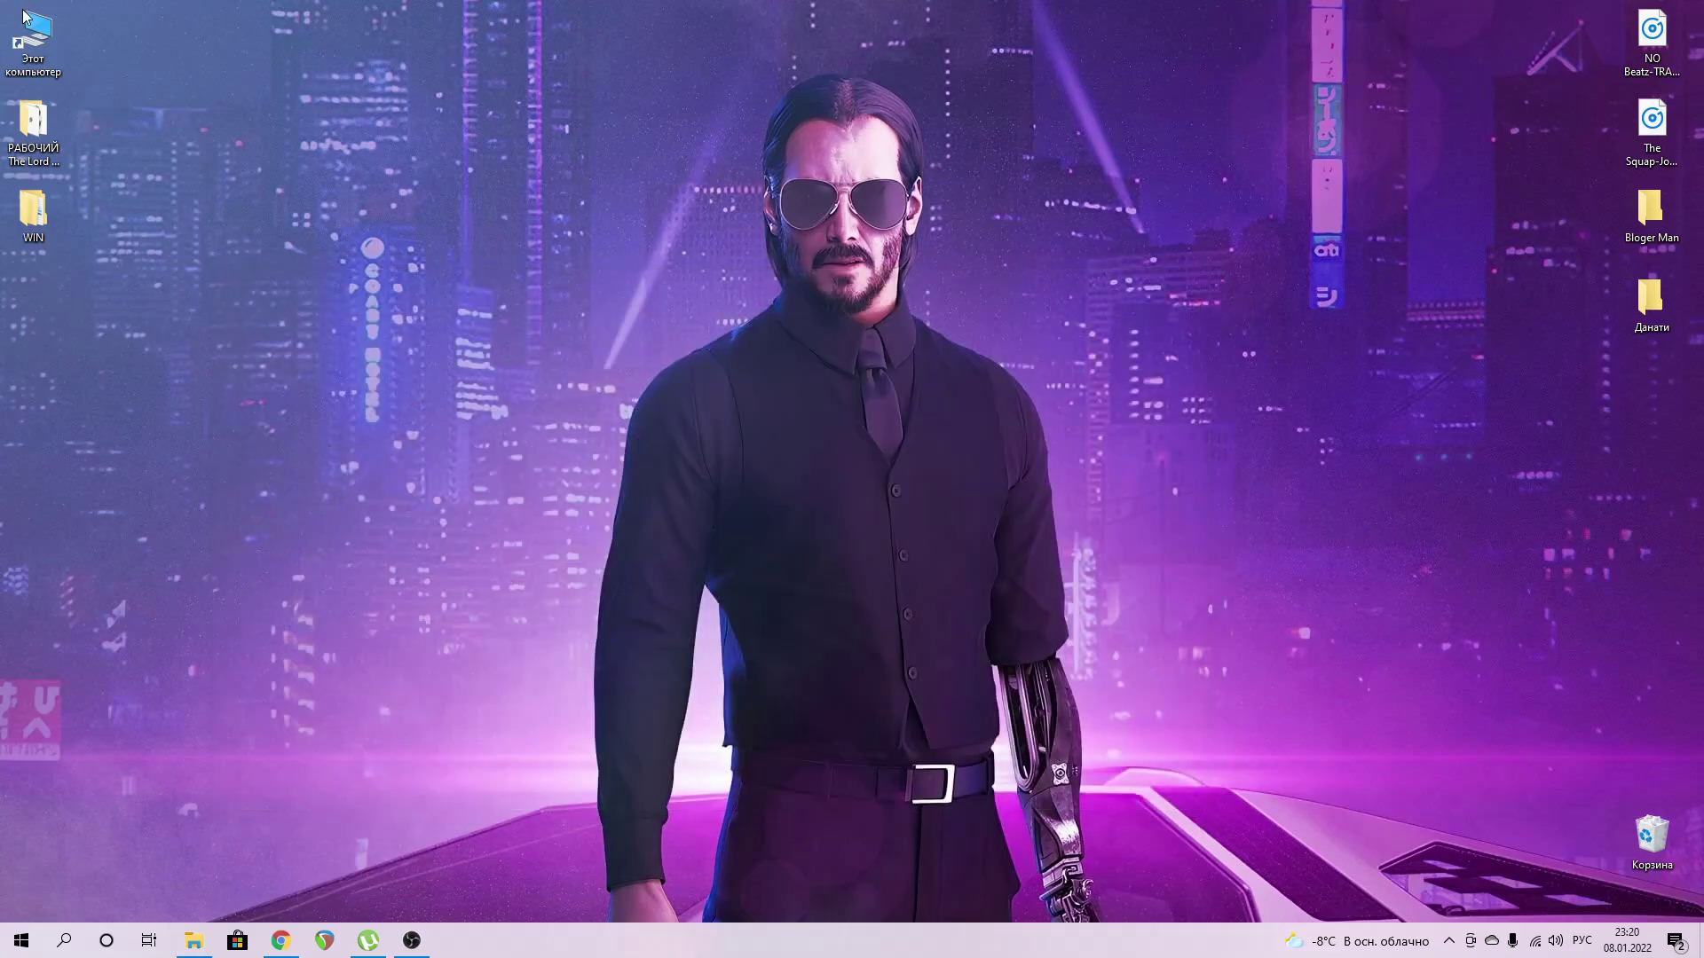
pyautogui.rightClick(32, 36)
pyautogui.click(119, 455)
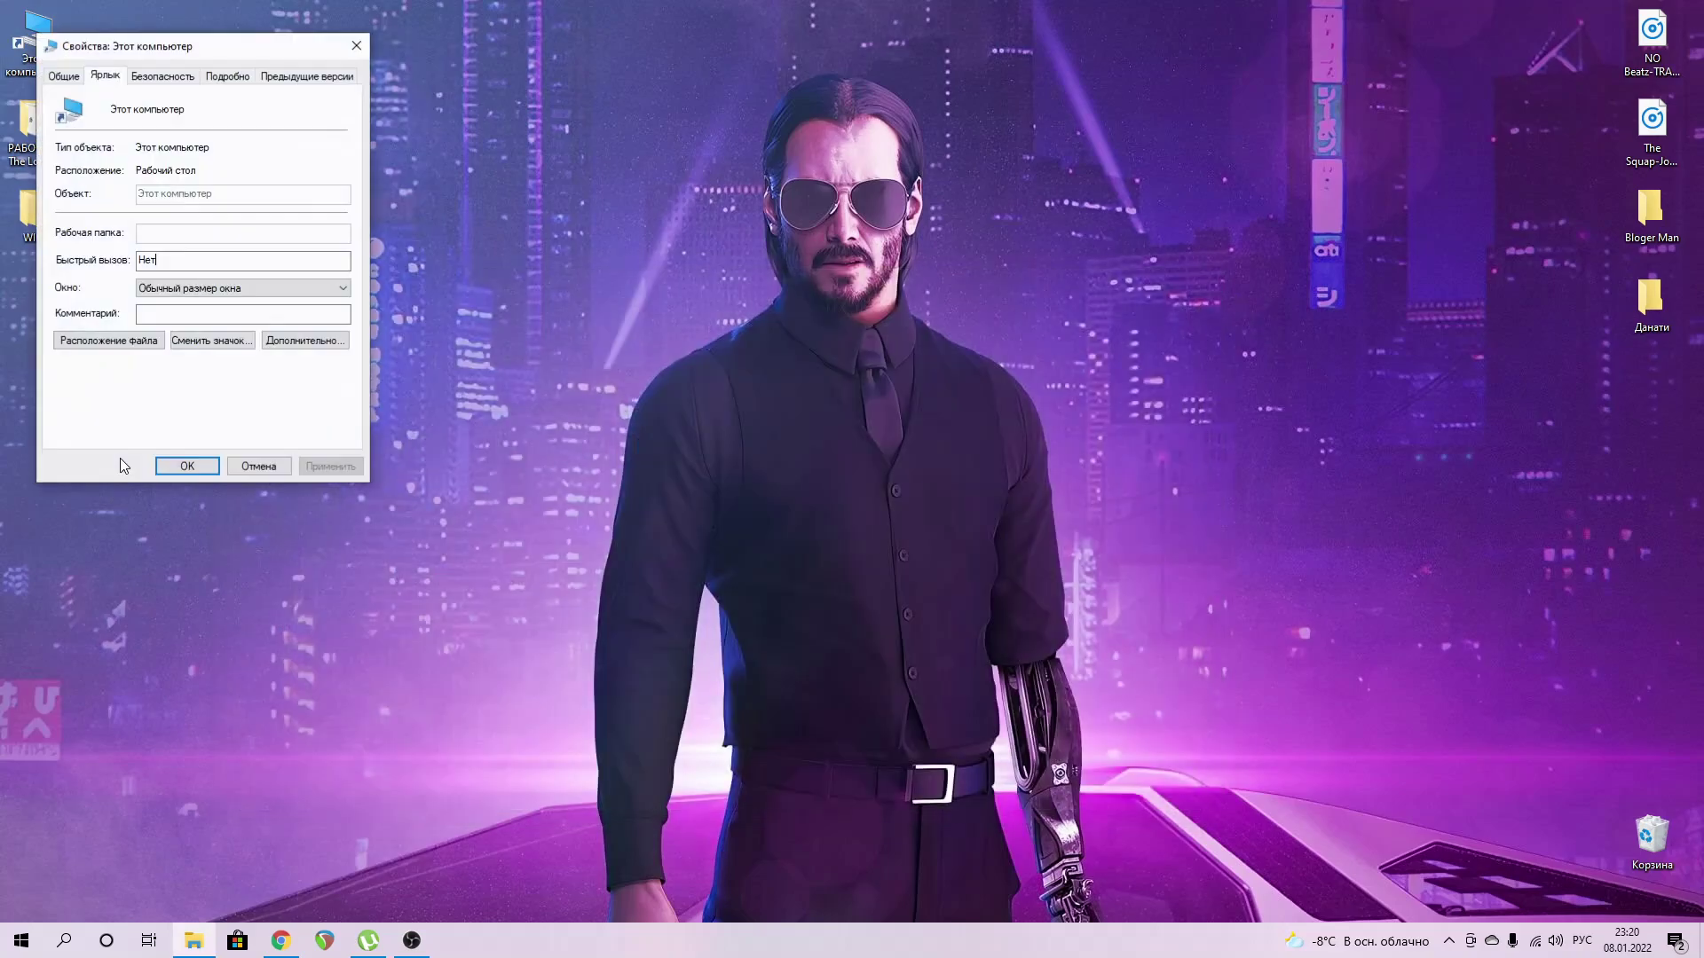
pyautogui.click(266, 468)
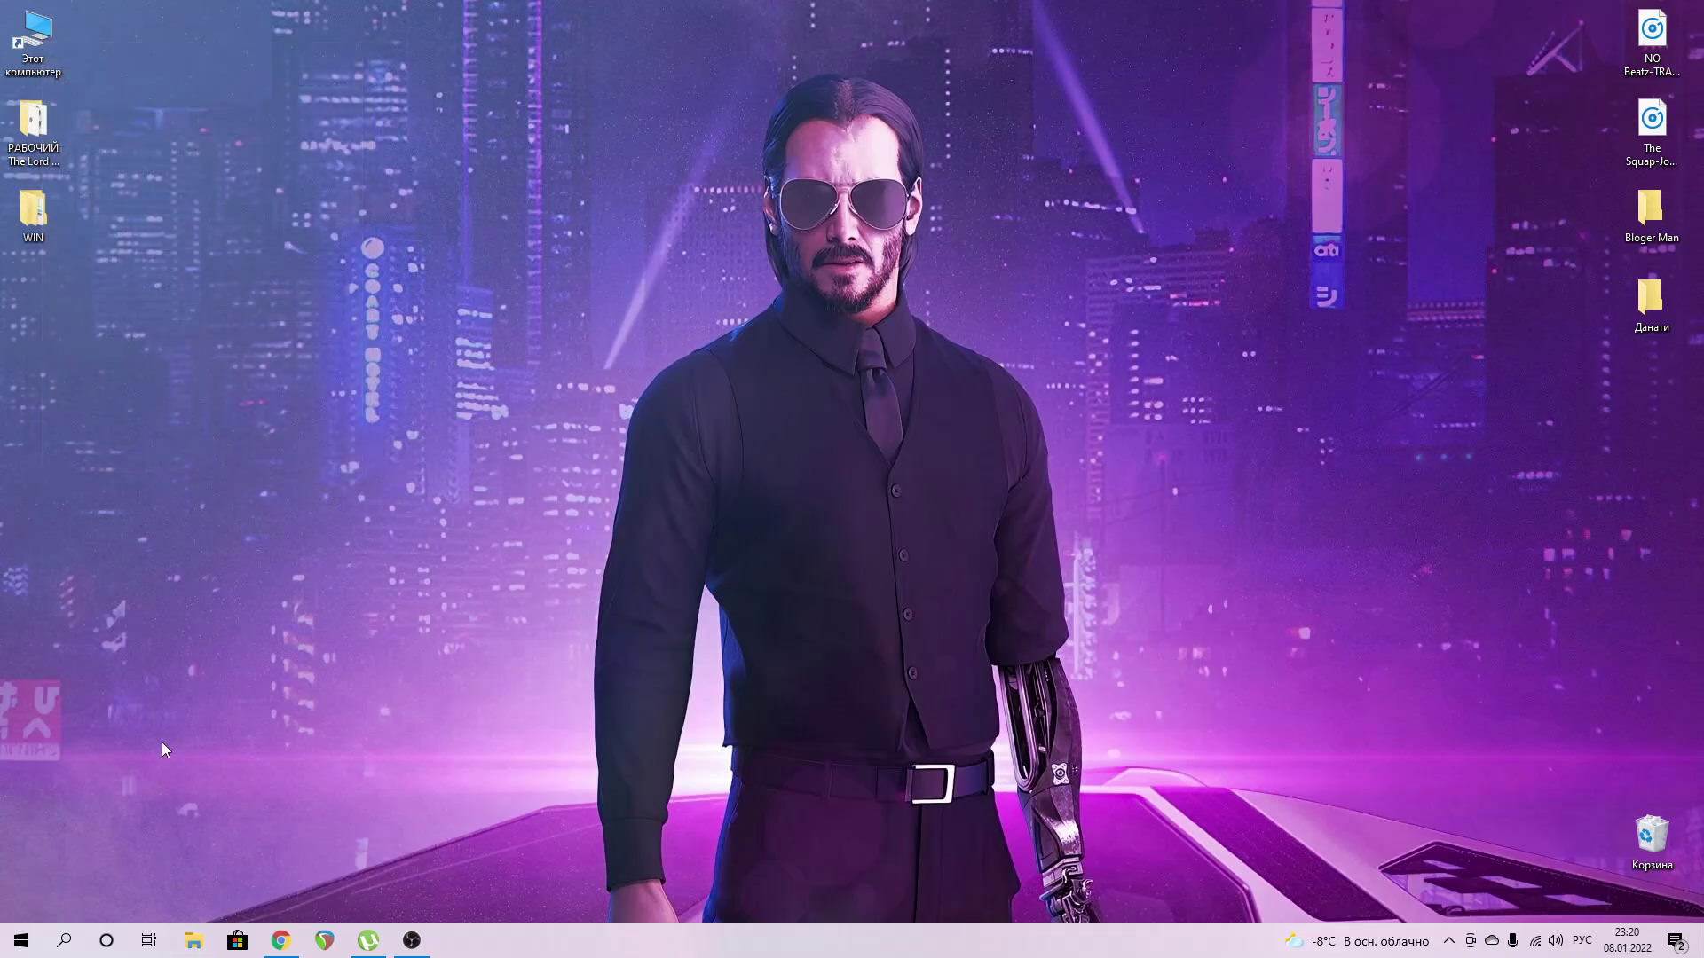
# Open Панель управления from the recent searches and launch Создание и форматирование разделов жесткого диска under Система и безопасность.
pyautogui.click(64, 941)
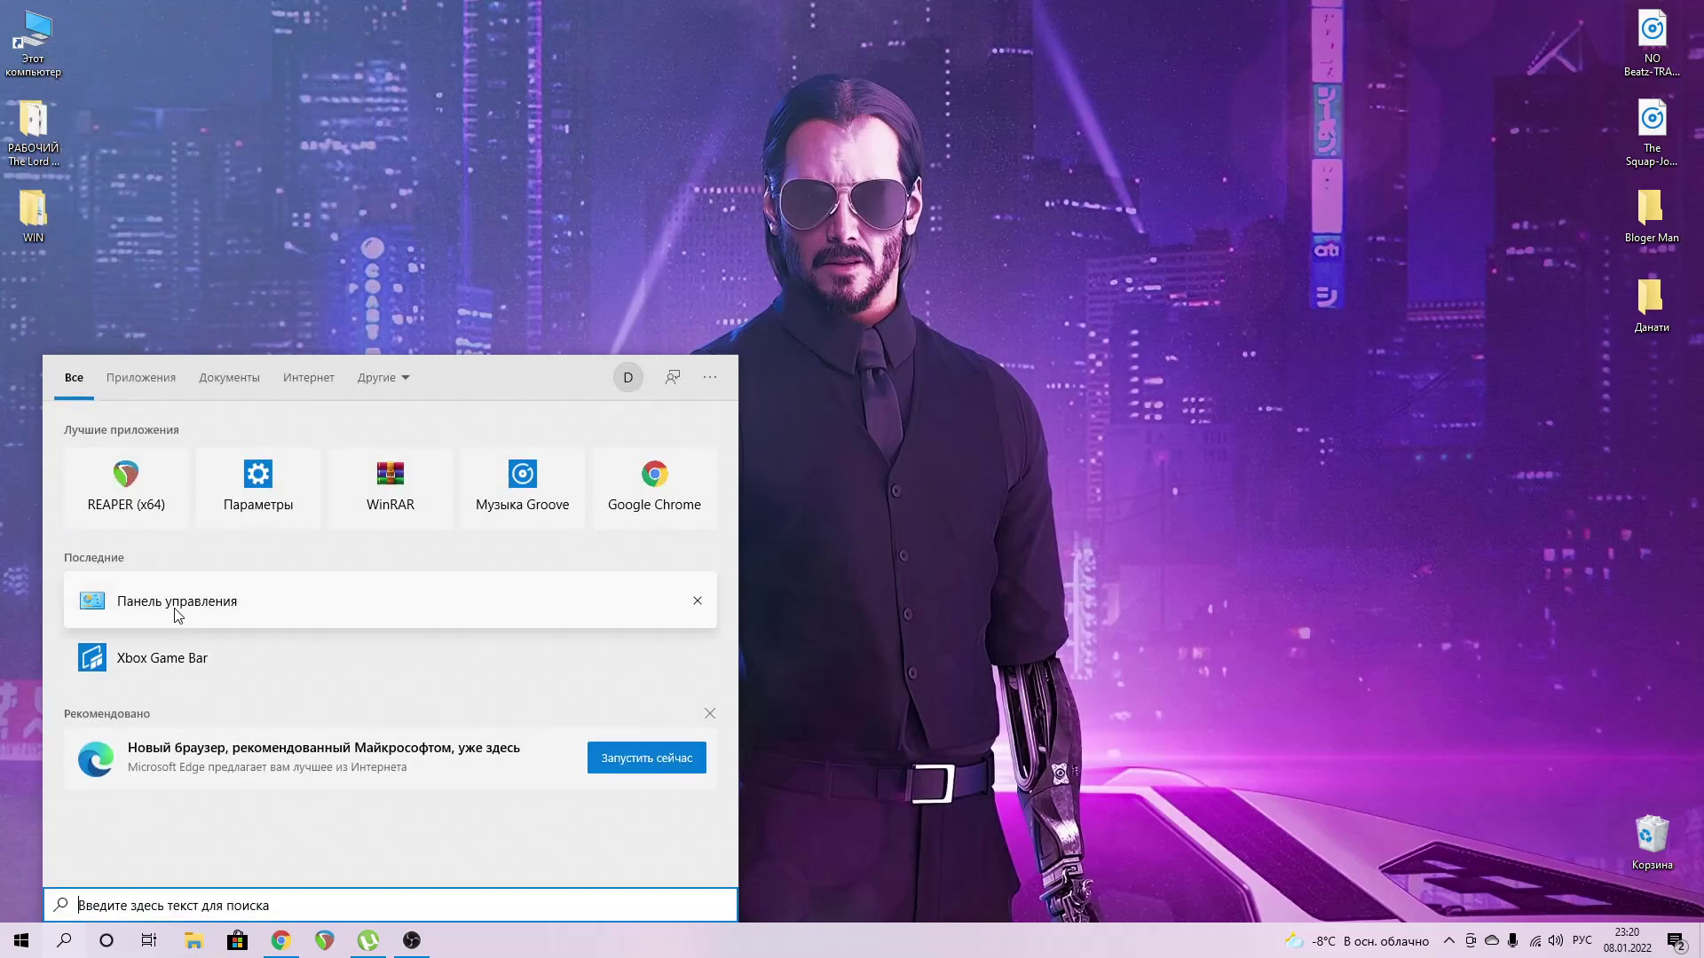
pyautogui.click(165, 603)
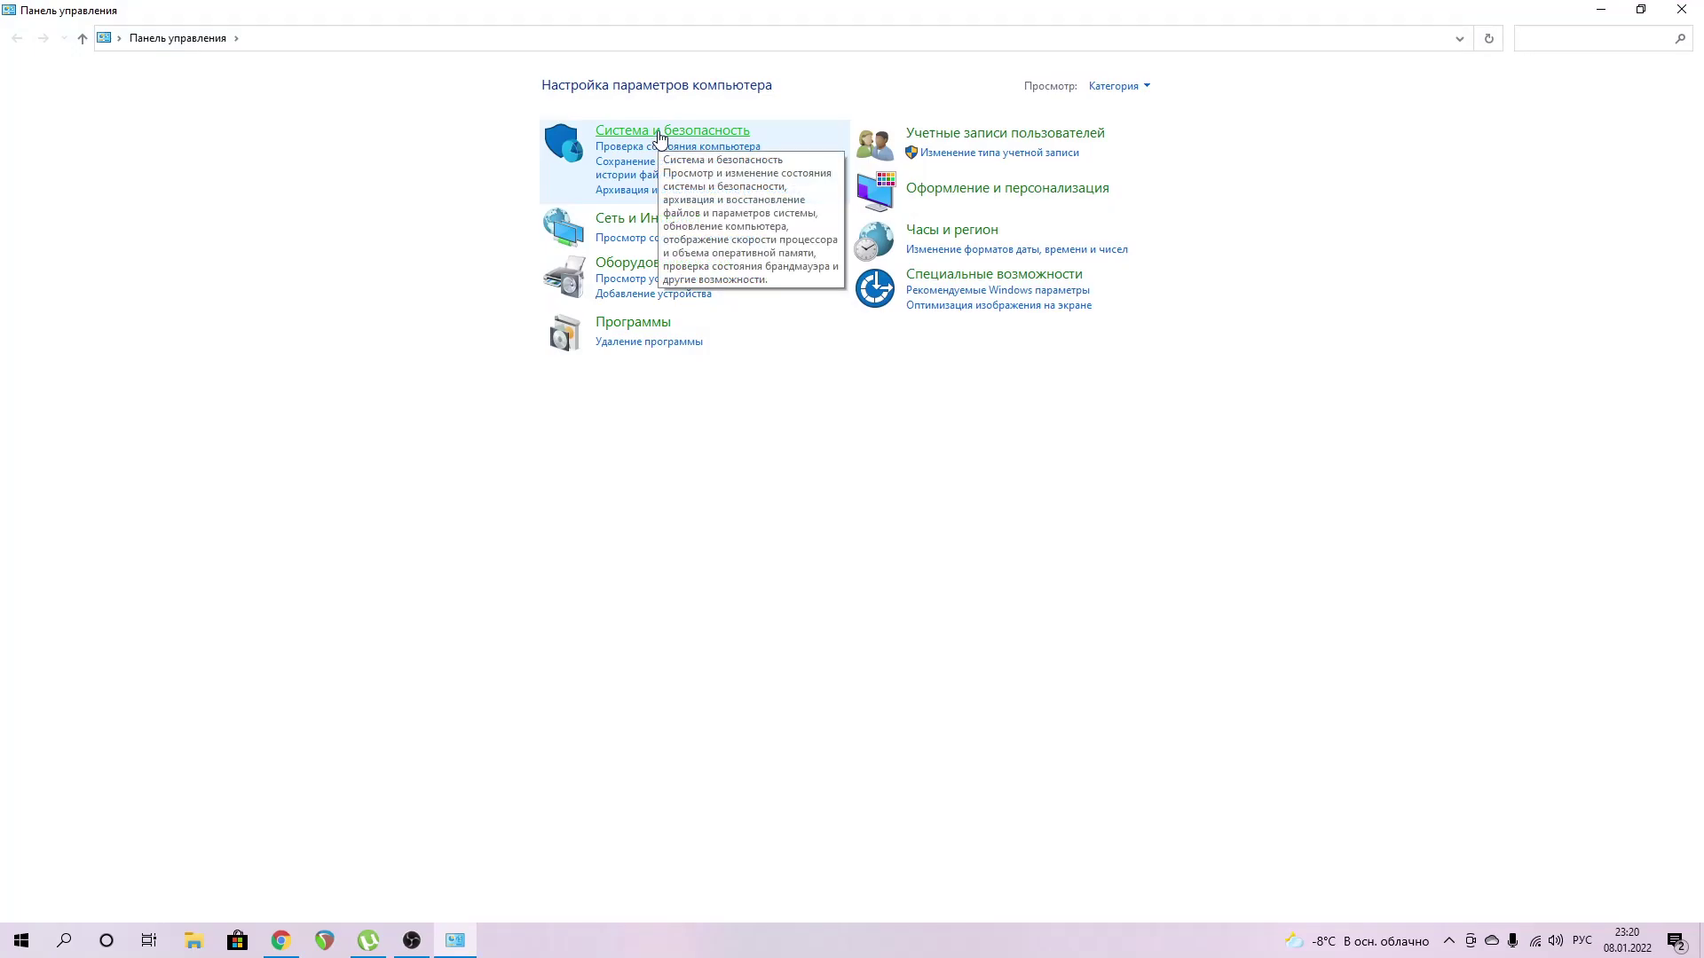
pyautogui.click(647, 131)
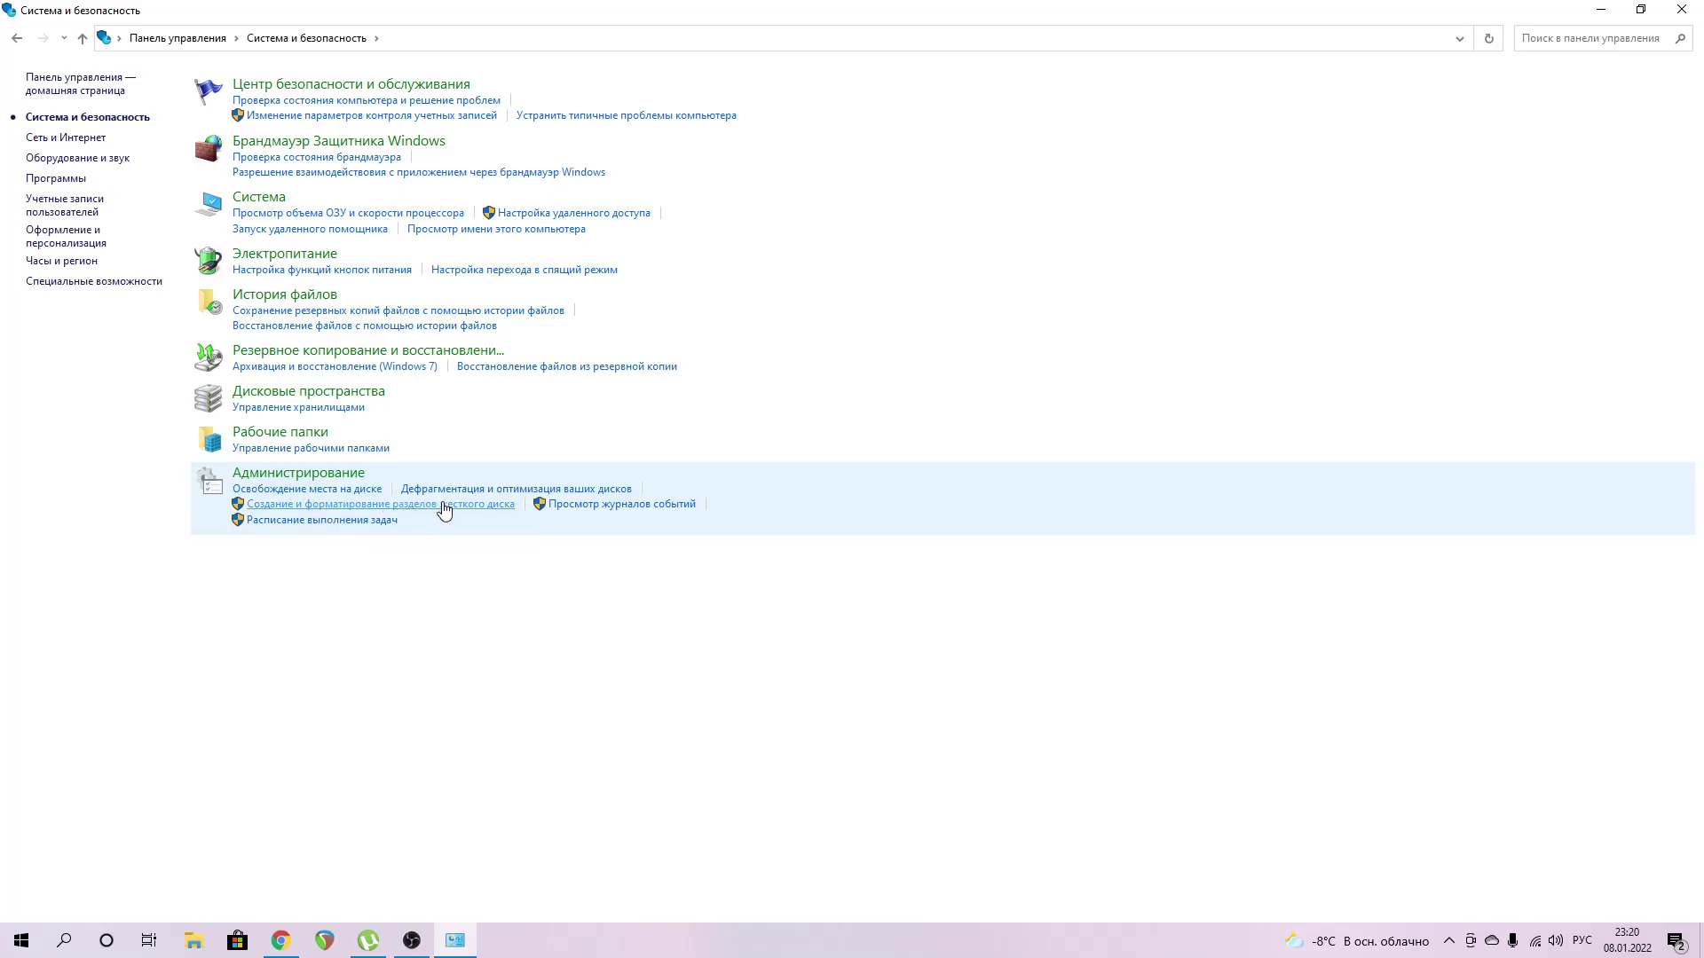
pyautogui.click(353, 512)
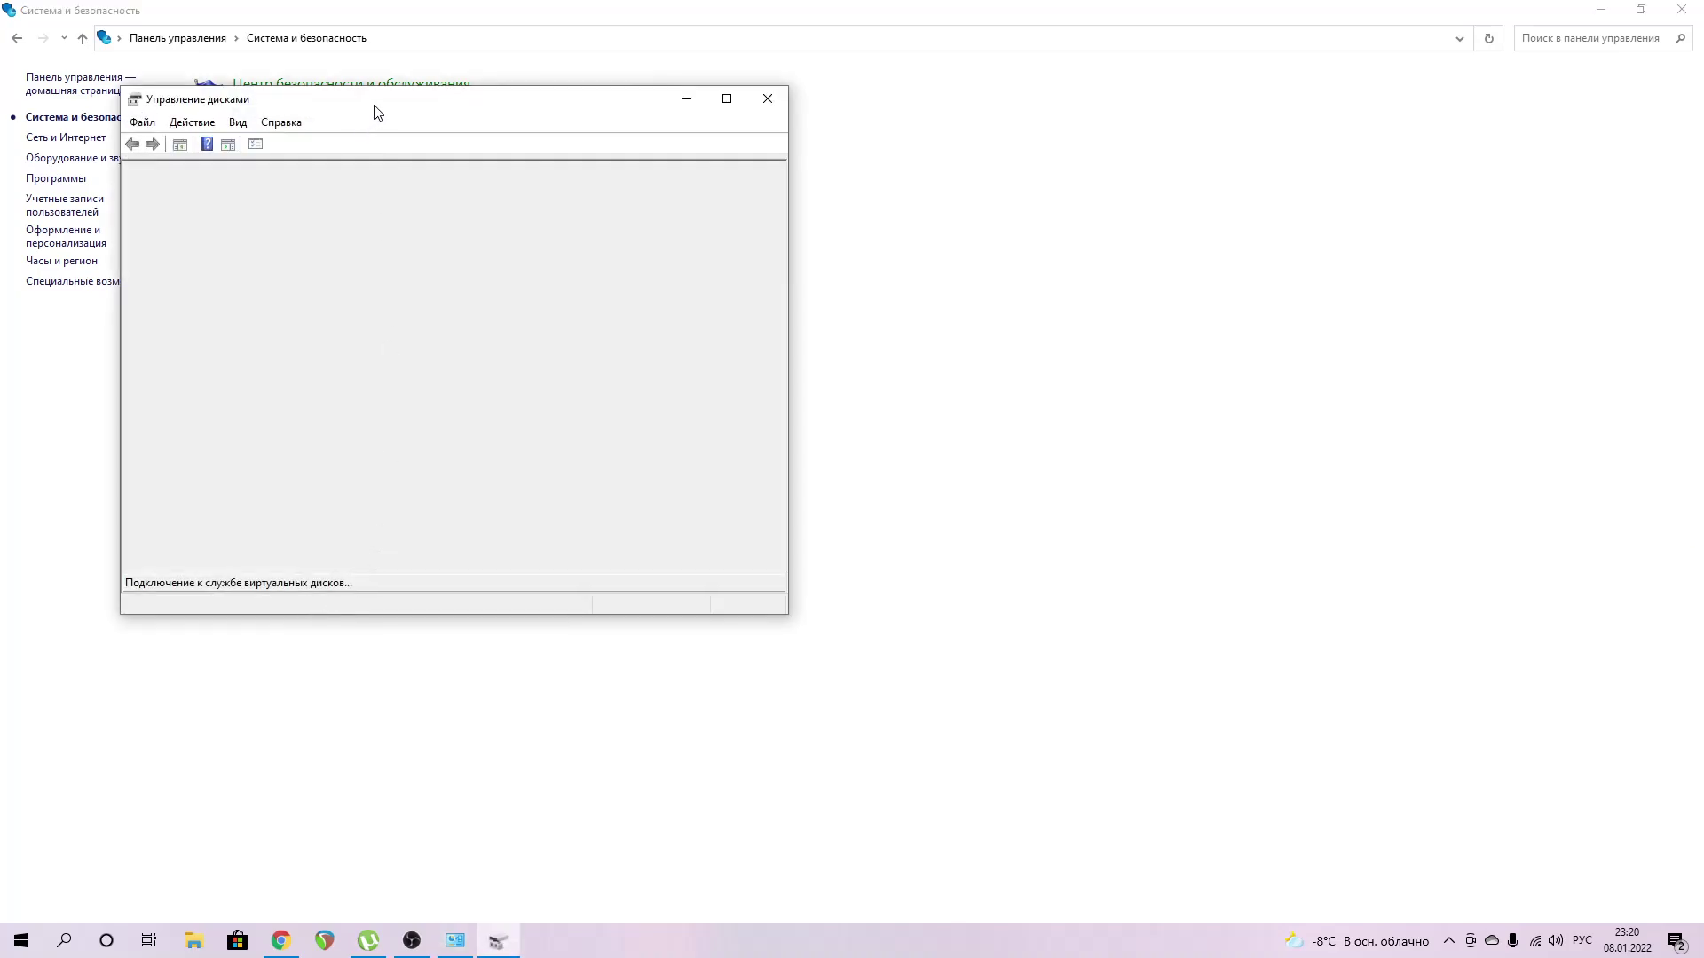
# Close the Control Panel window and move the Disk Management window nearer the middle of the desktop.
pyautogui.moveTo(373, 110); pyautogui.dragTo(504, 153)
pyautogui.click(1681, 9)
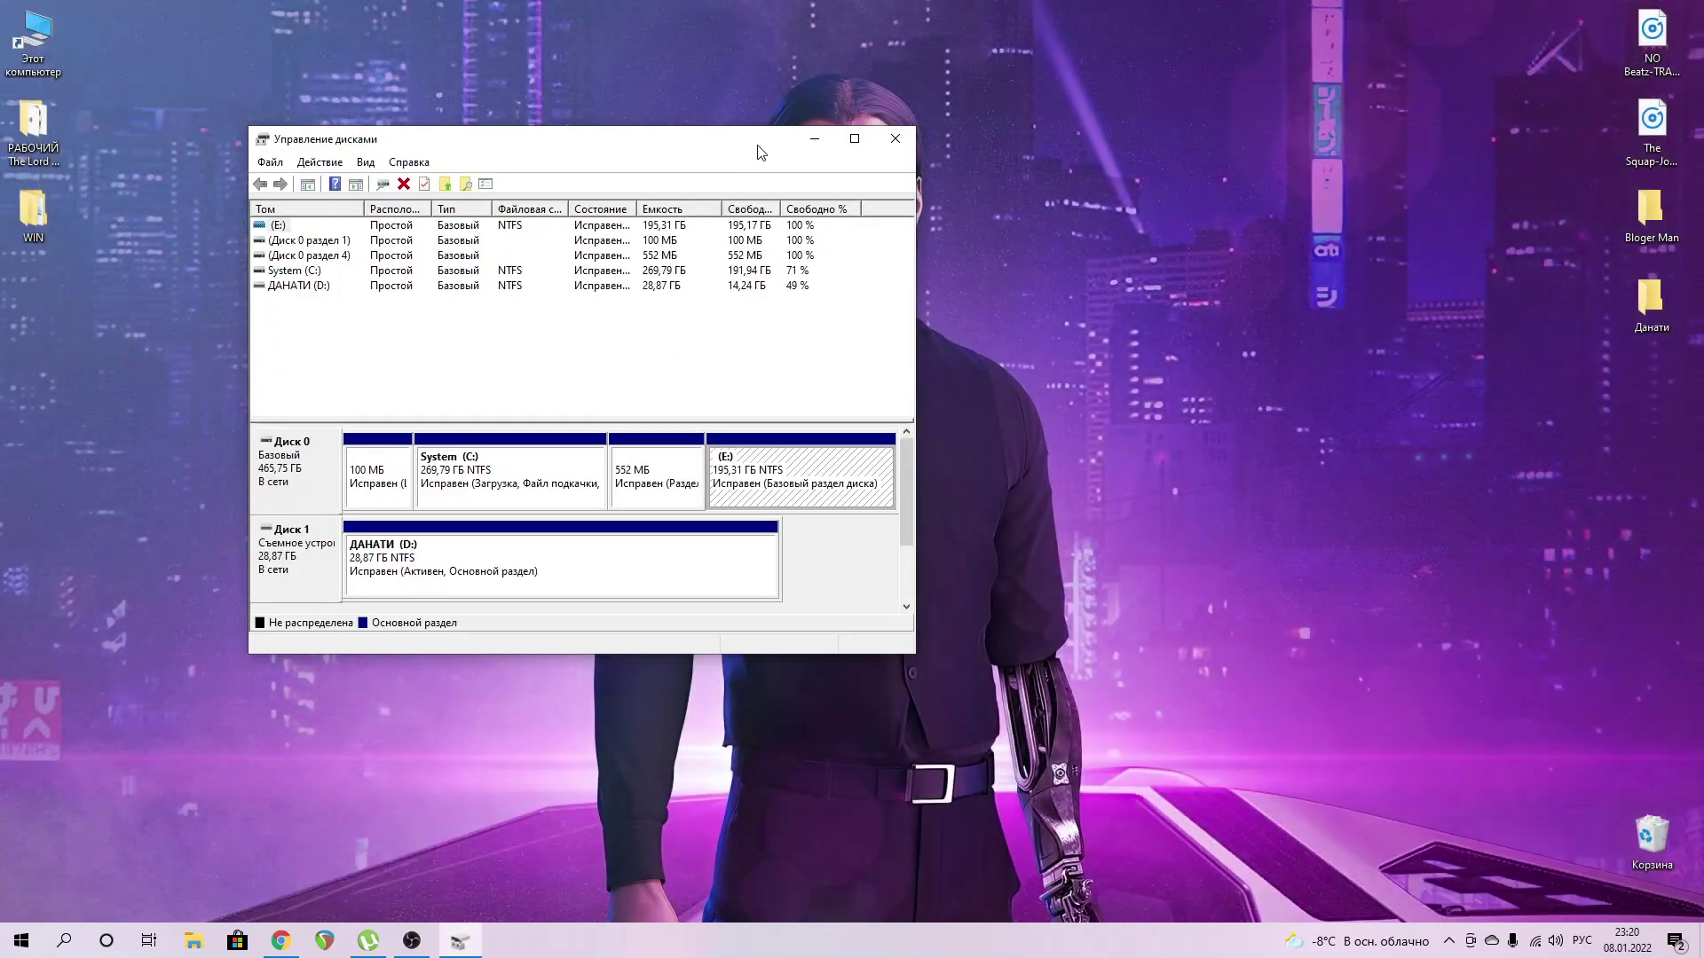
pyautogui.moveTo(733, 143); pyautogui.dragTo(821, 123)
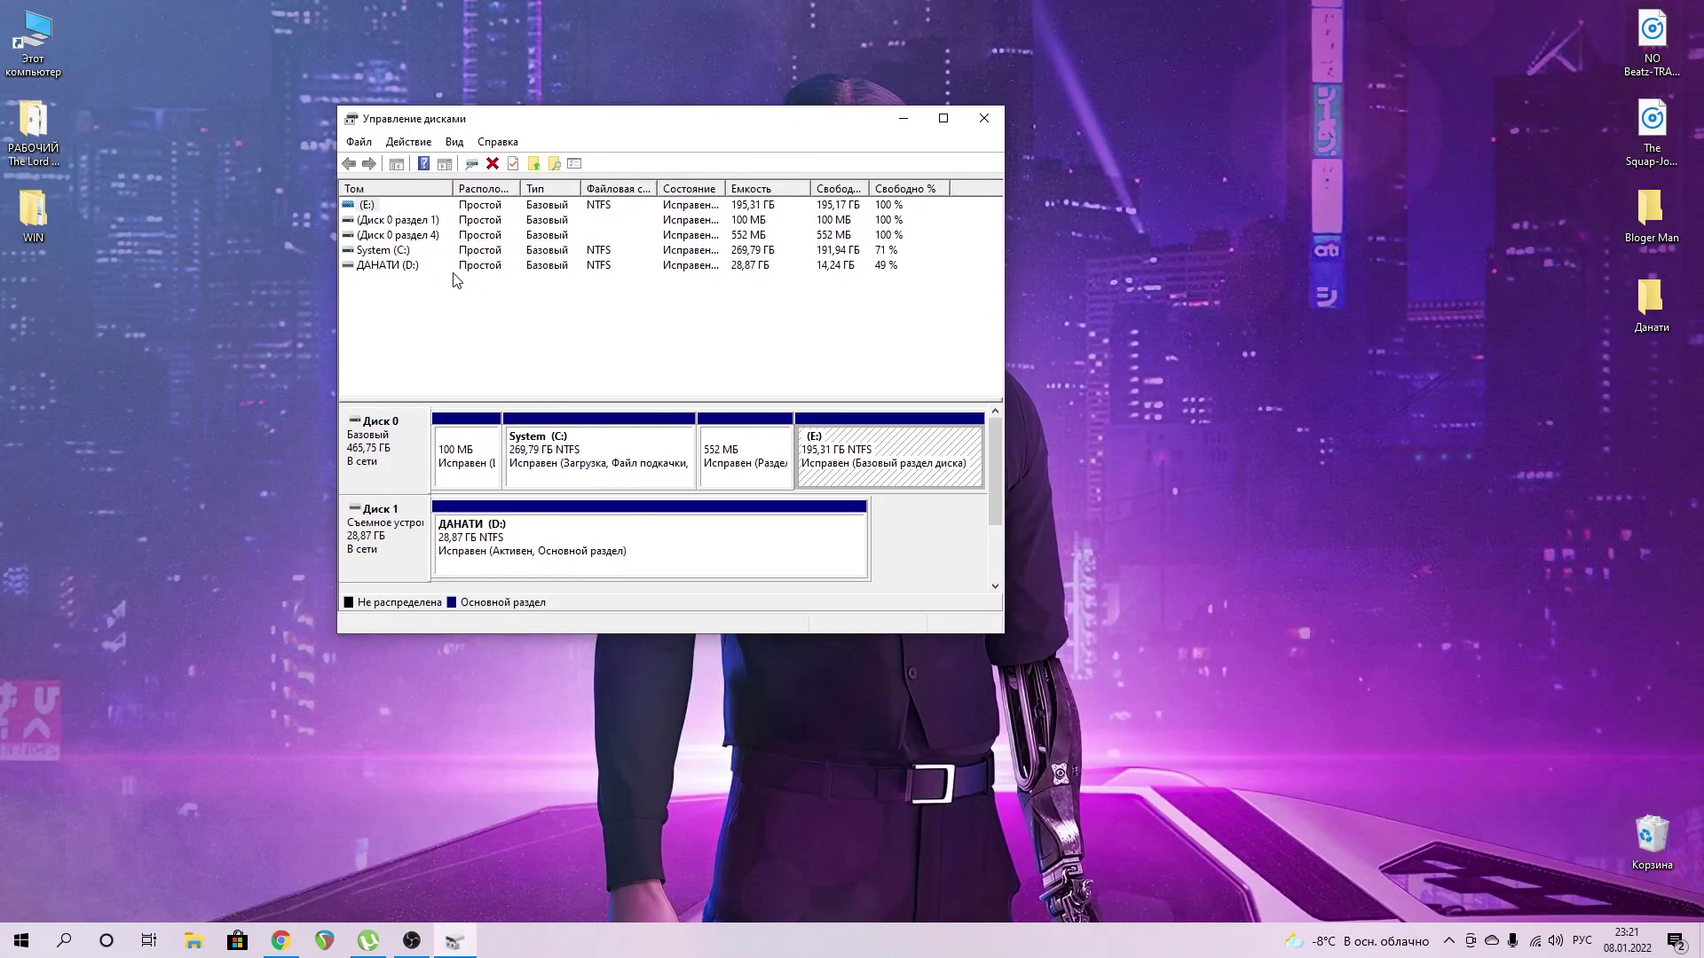
# Select the System (C:) volume and sort the volume list by Емкость, switching between sort orders.
pyautogui.click(384, 252)
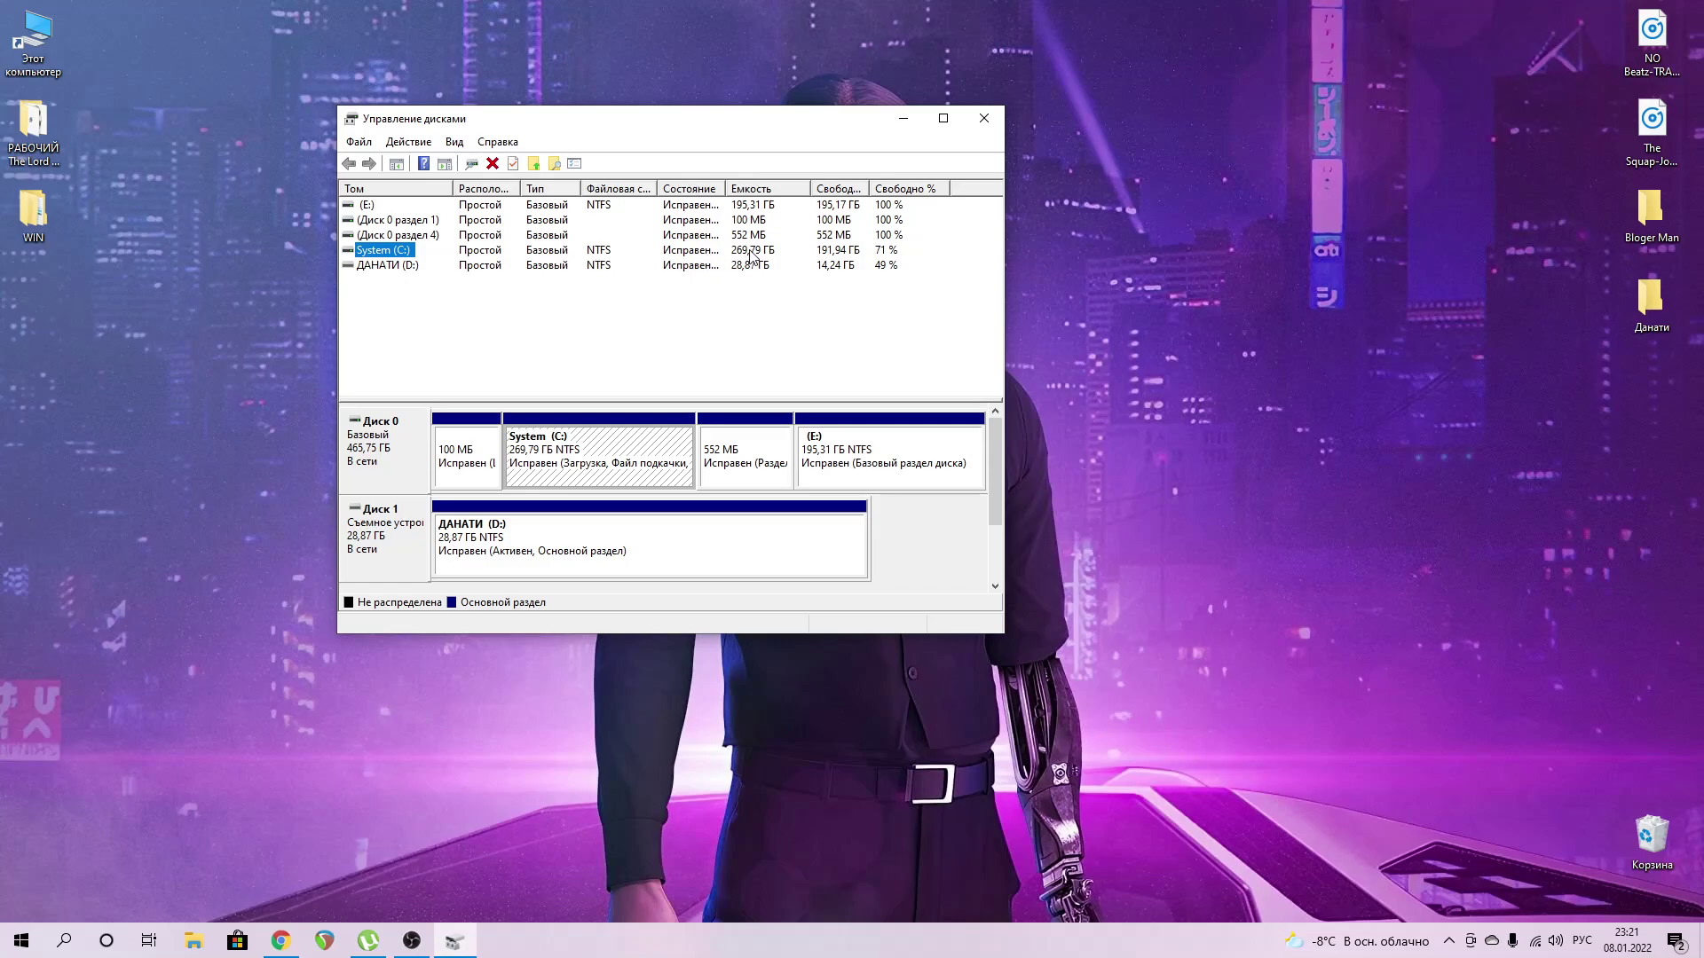
pyautogui.click(751, 189)
pyautogui.click(750, 189)
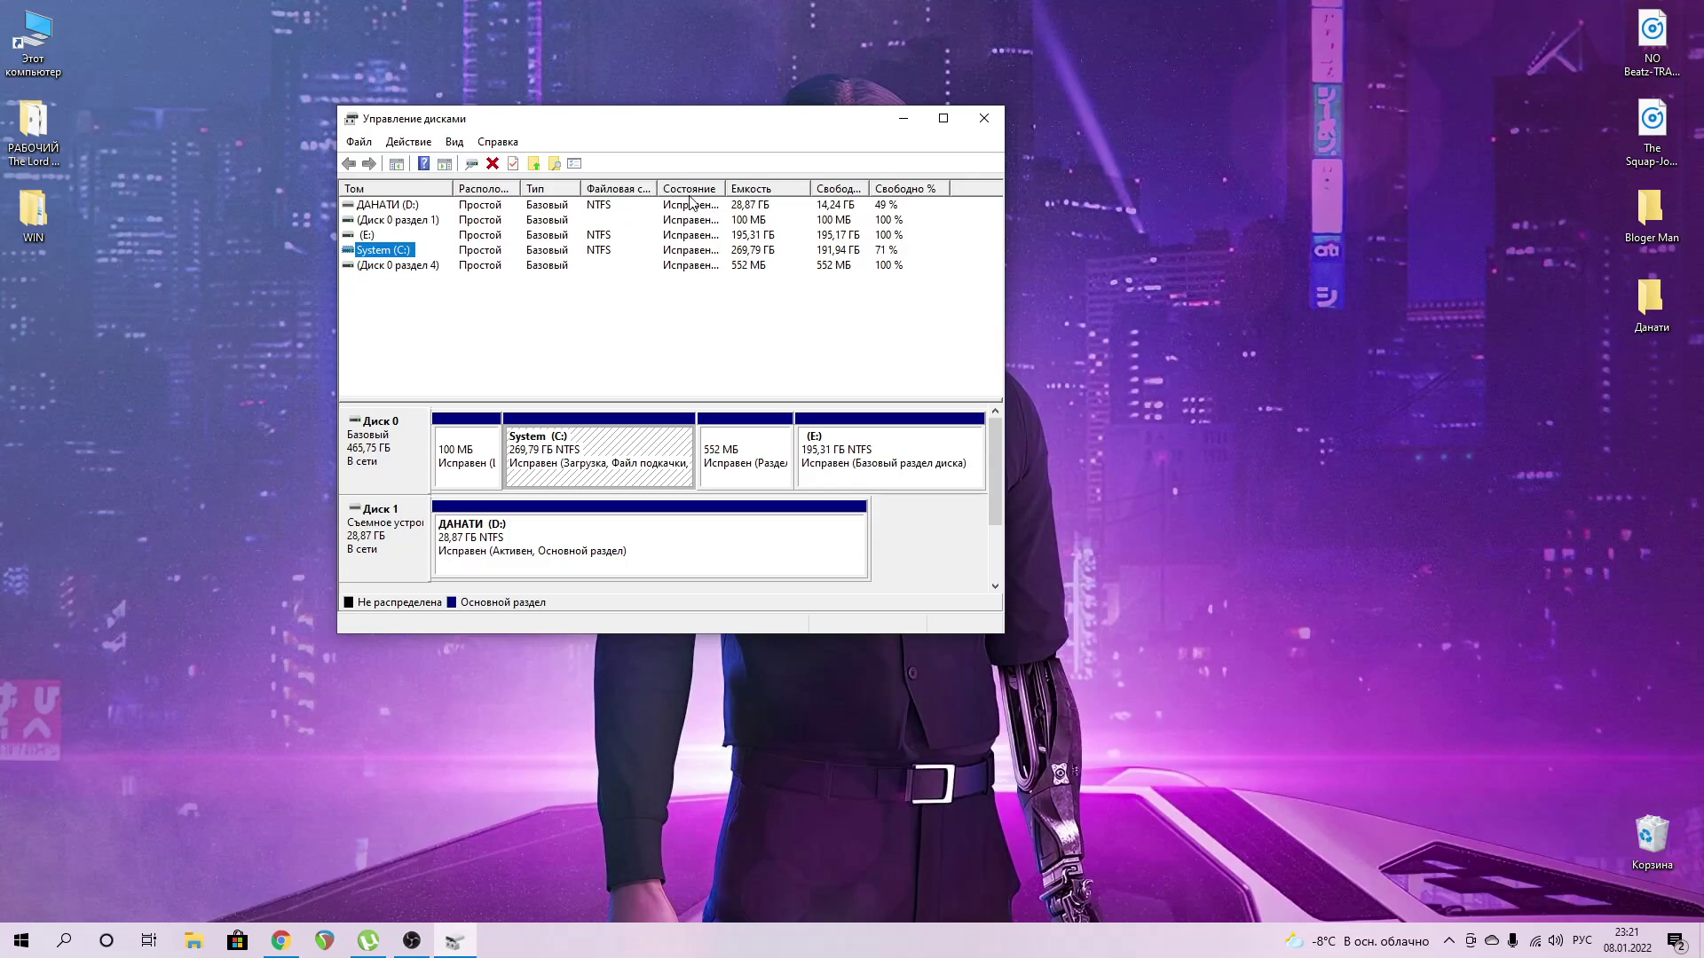
pyautogui.click(745, 191)
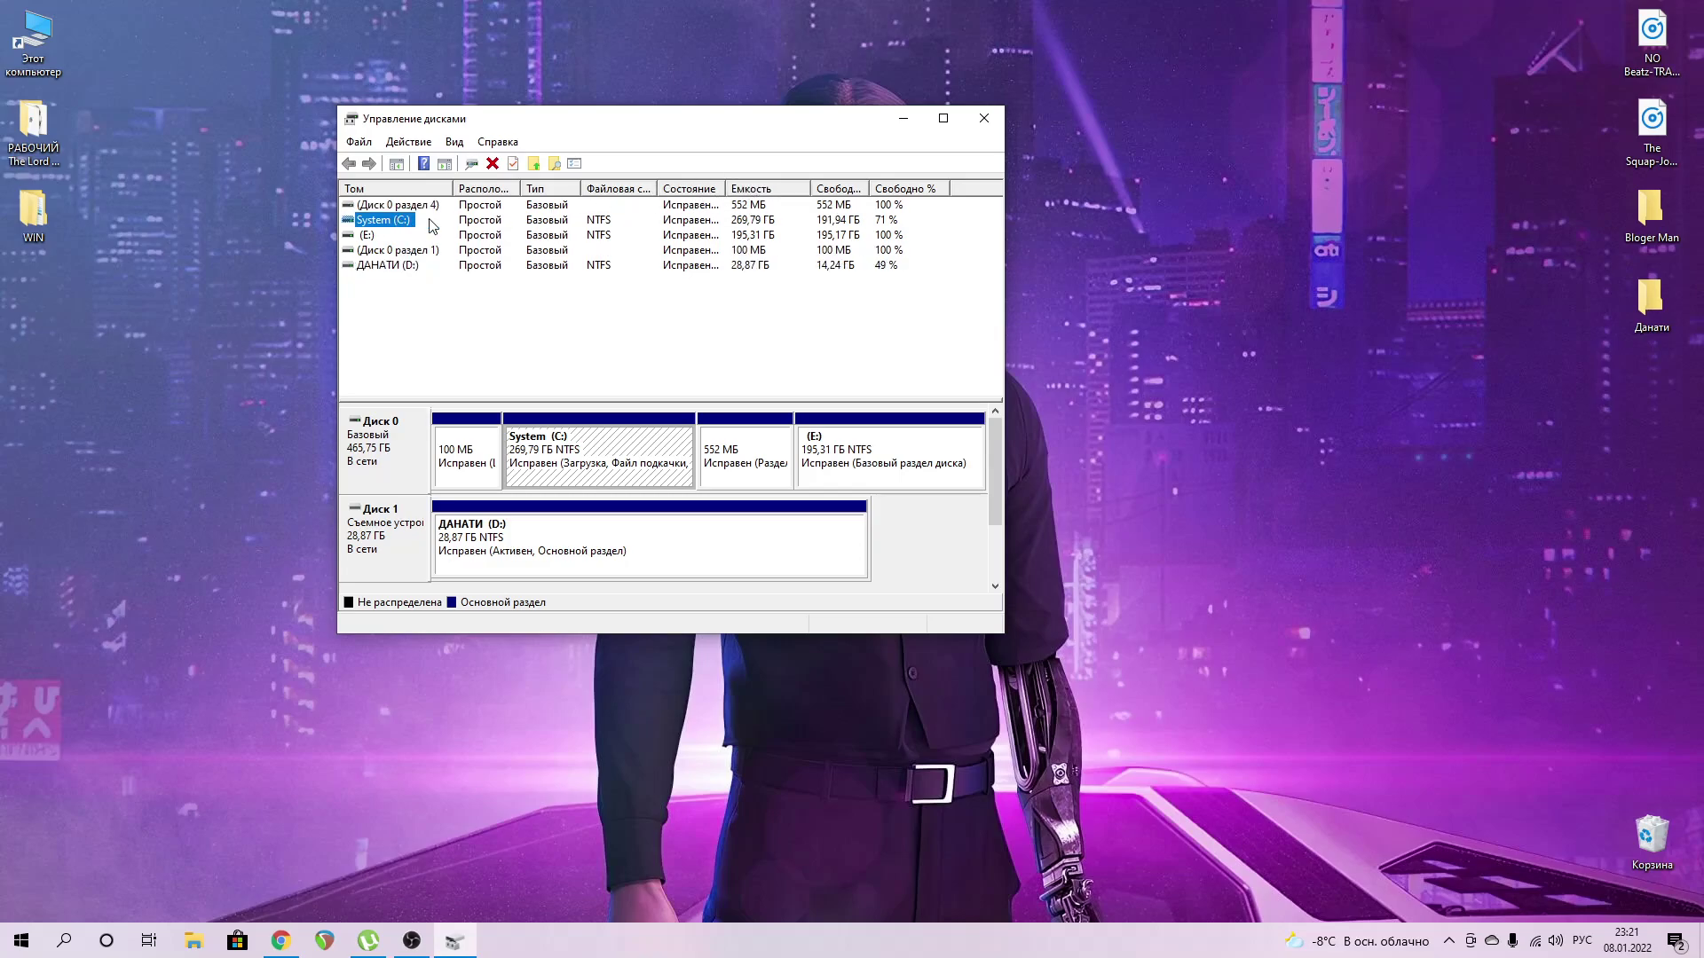
pyautogui.click(753, 195)
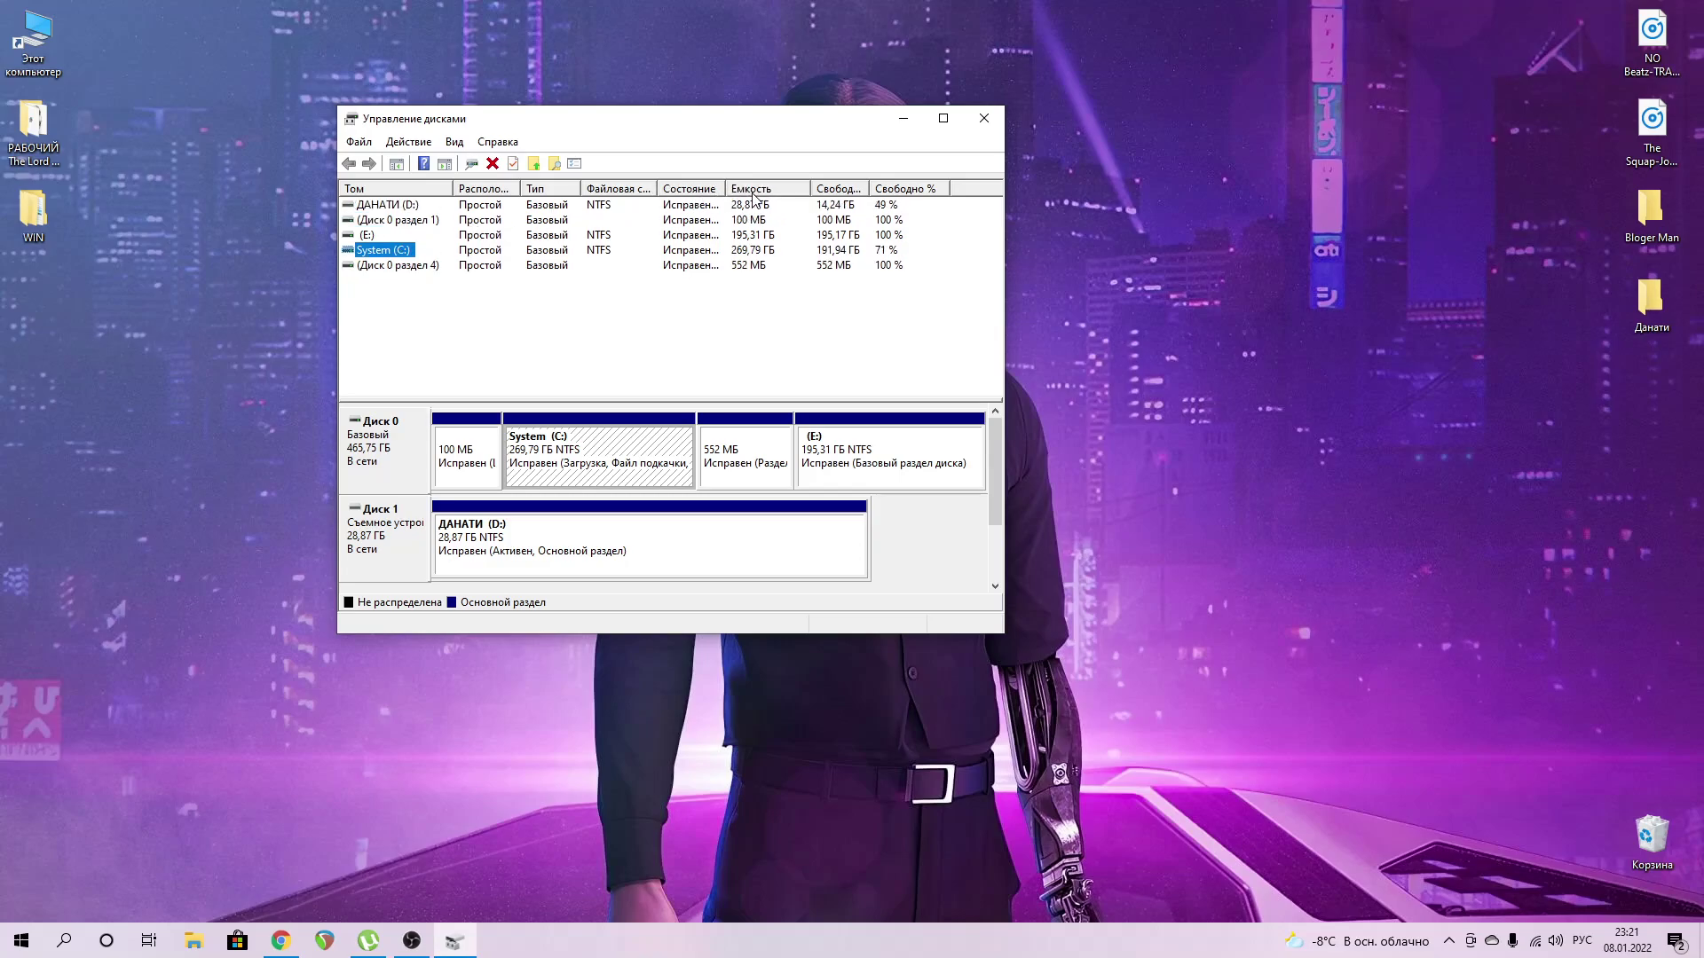
pyautogui.click(750, 191)
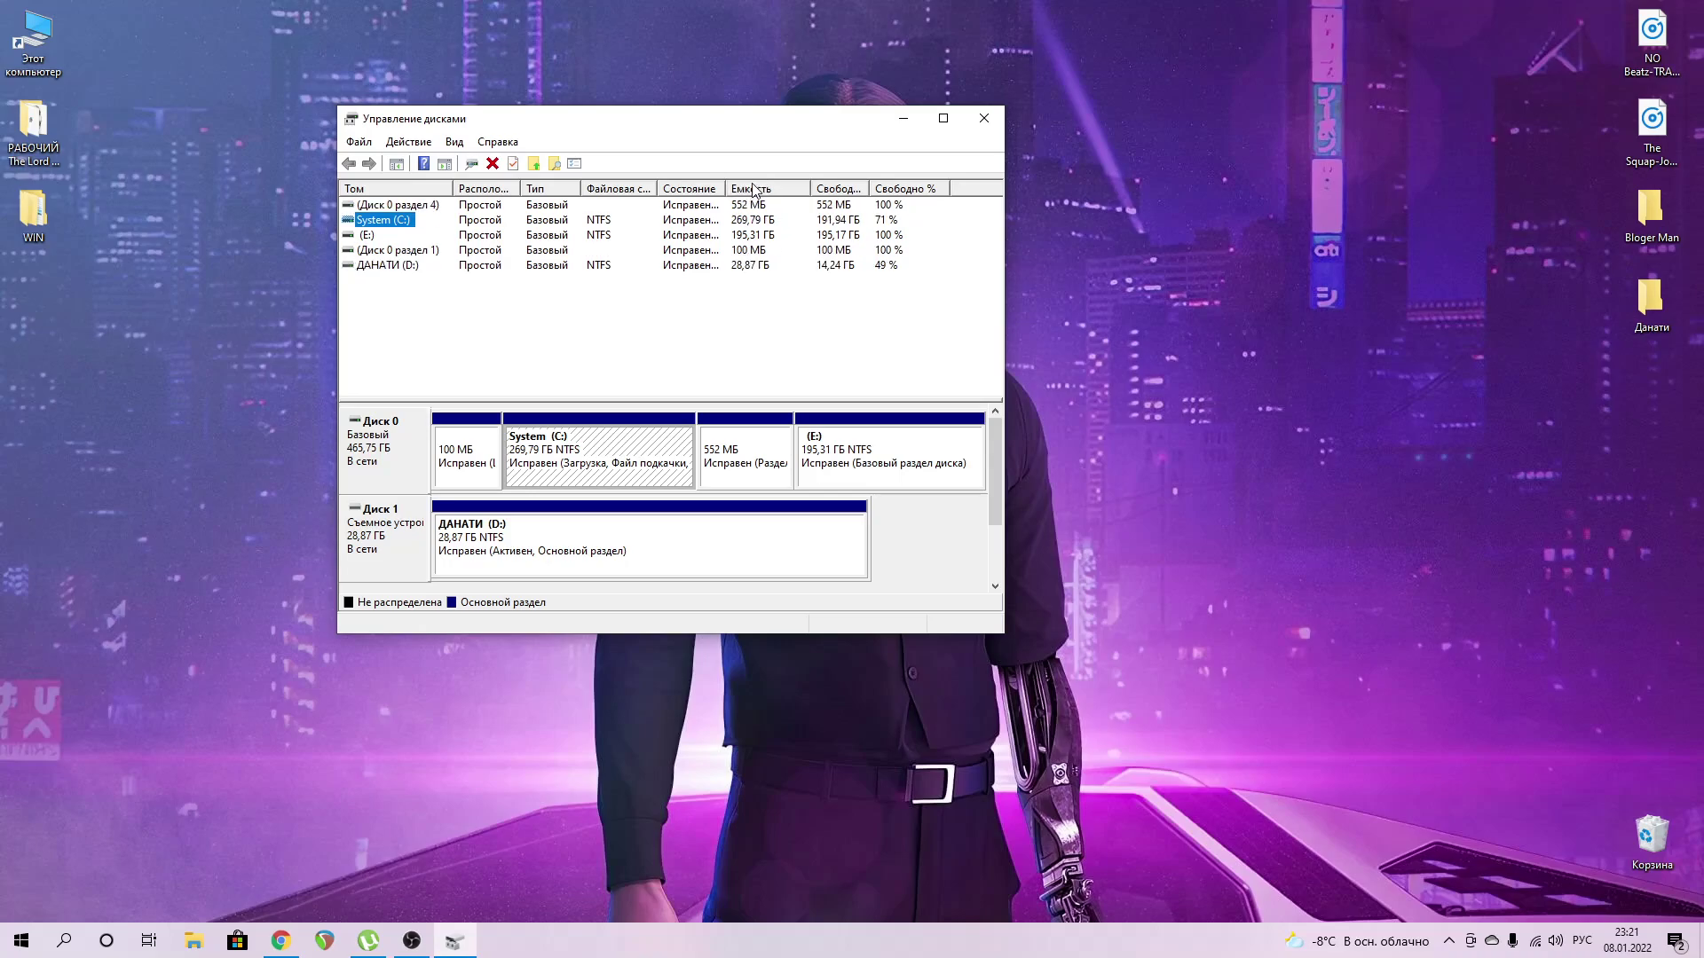
# Select the E:, System (C:) and Диск 0 раздел 1 volumes in turn to locate each on the disk map.
pyautogui.click(391, 235)
pyautogui.click(404, 222)
pyautogui.click(392, 251)
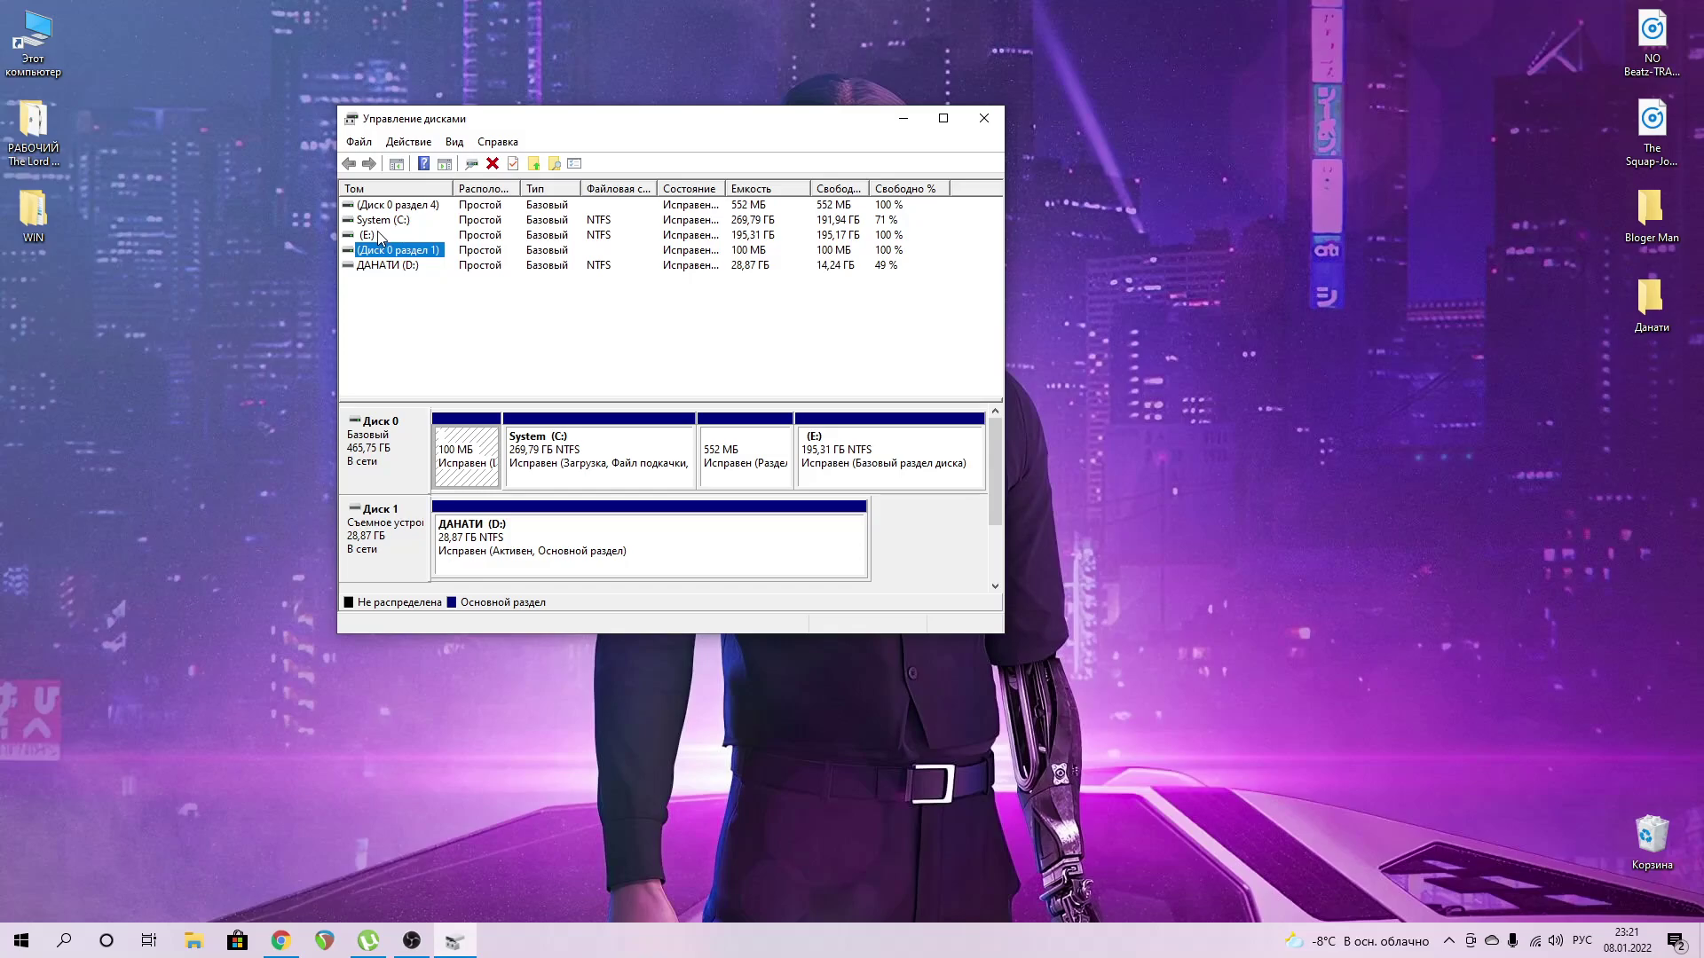
# Examine which volume operations are available for the 100 MB Диск 0 раздел 1 partition, dismissing the options without choosing any.
pyautogui.click(367, 236)
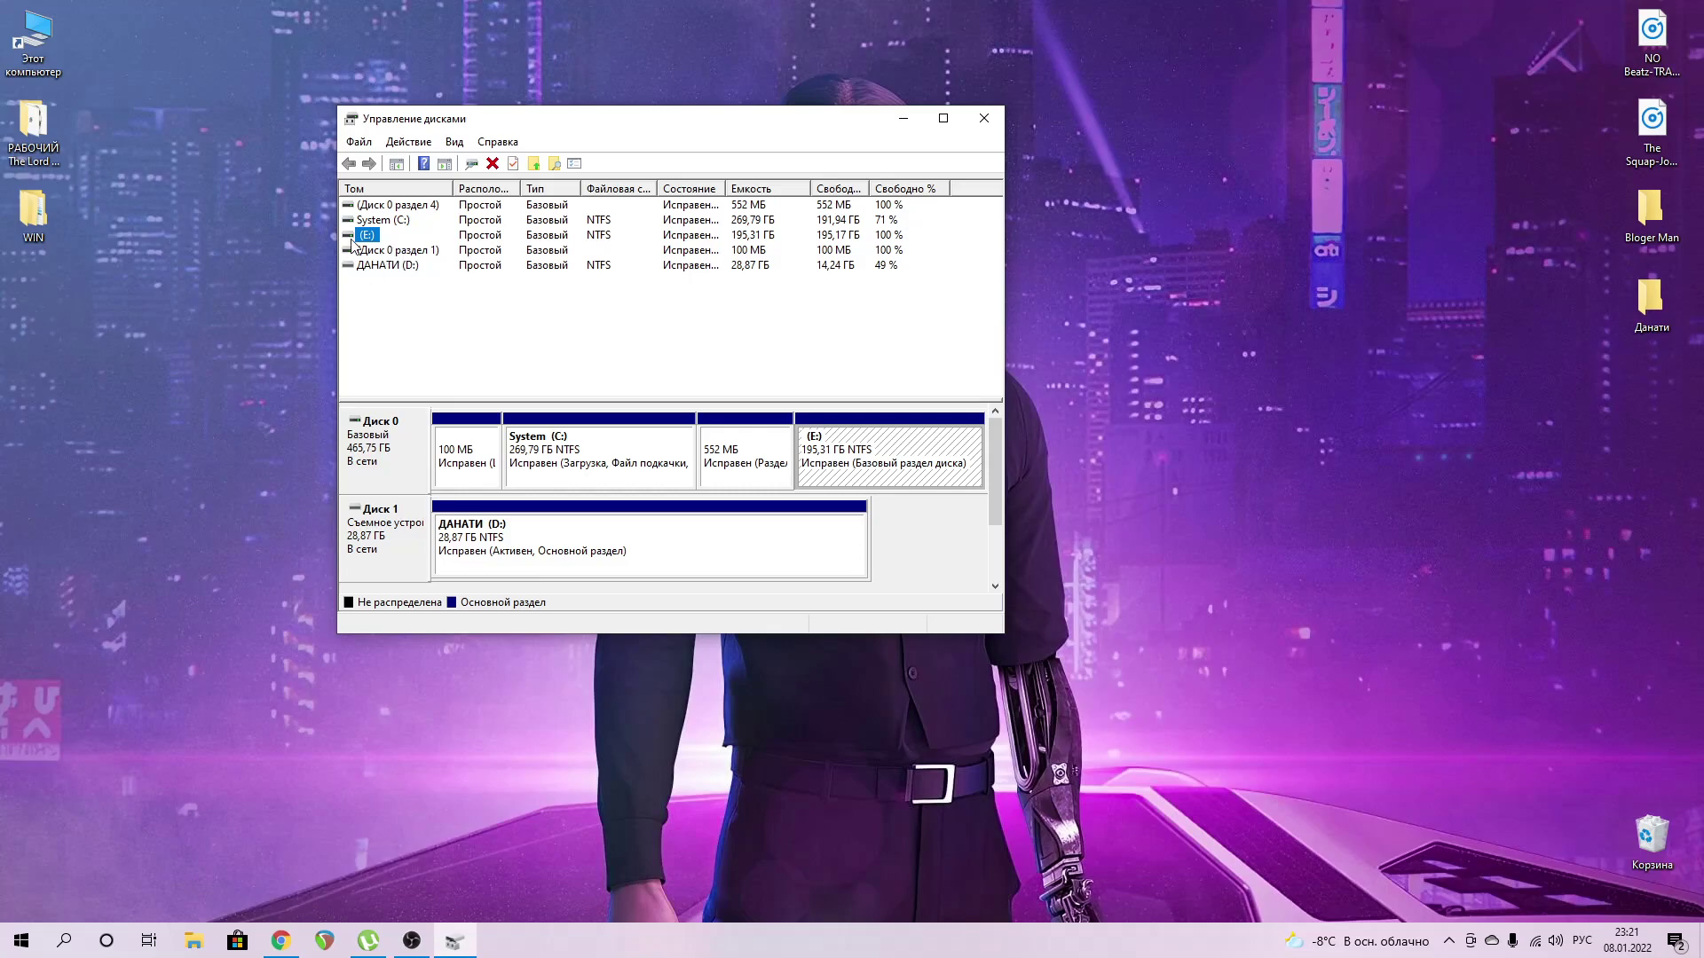
pyautogui.click(377, 251)
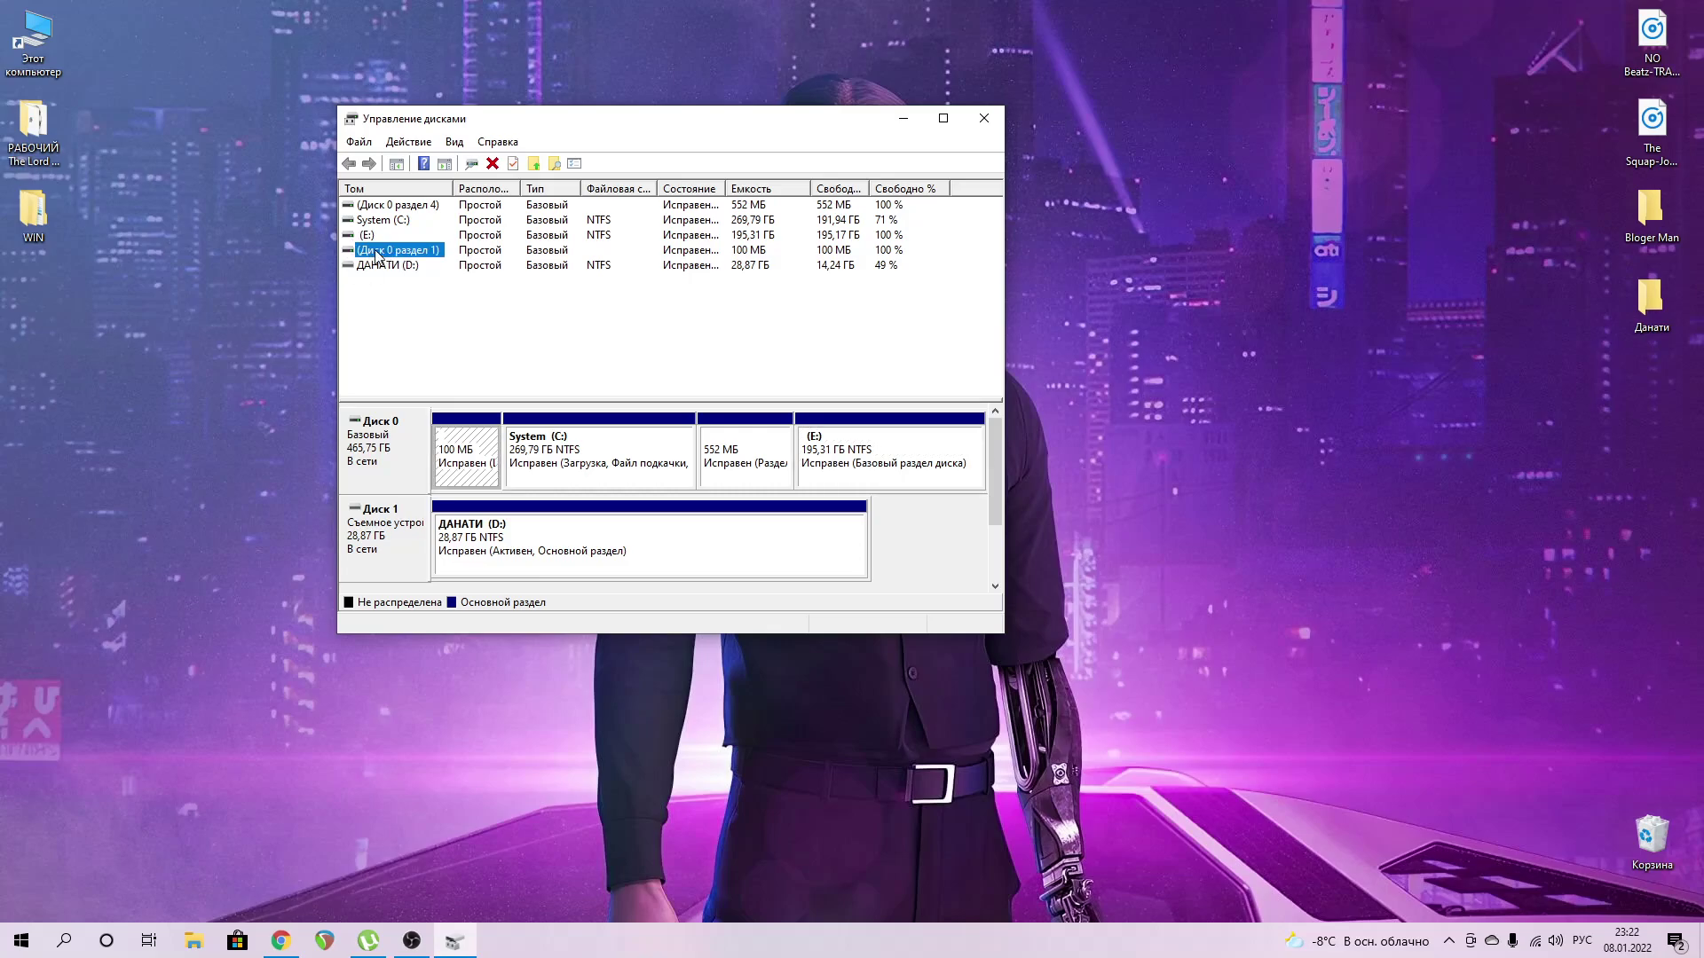
pyautogui.rightClick(377, 255)
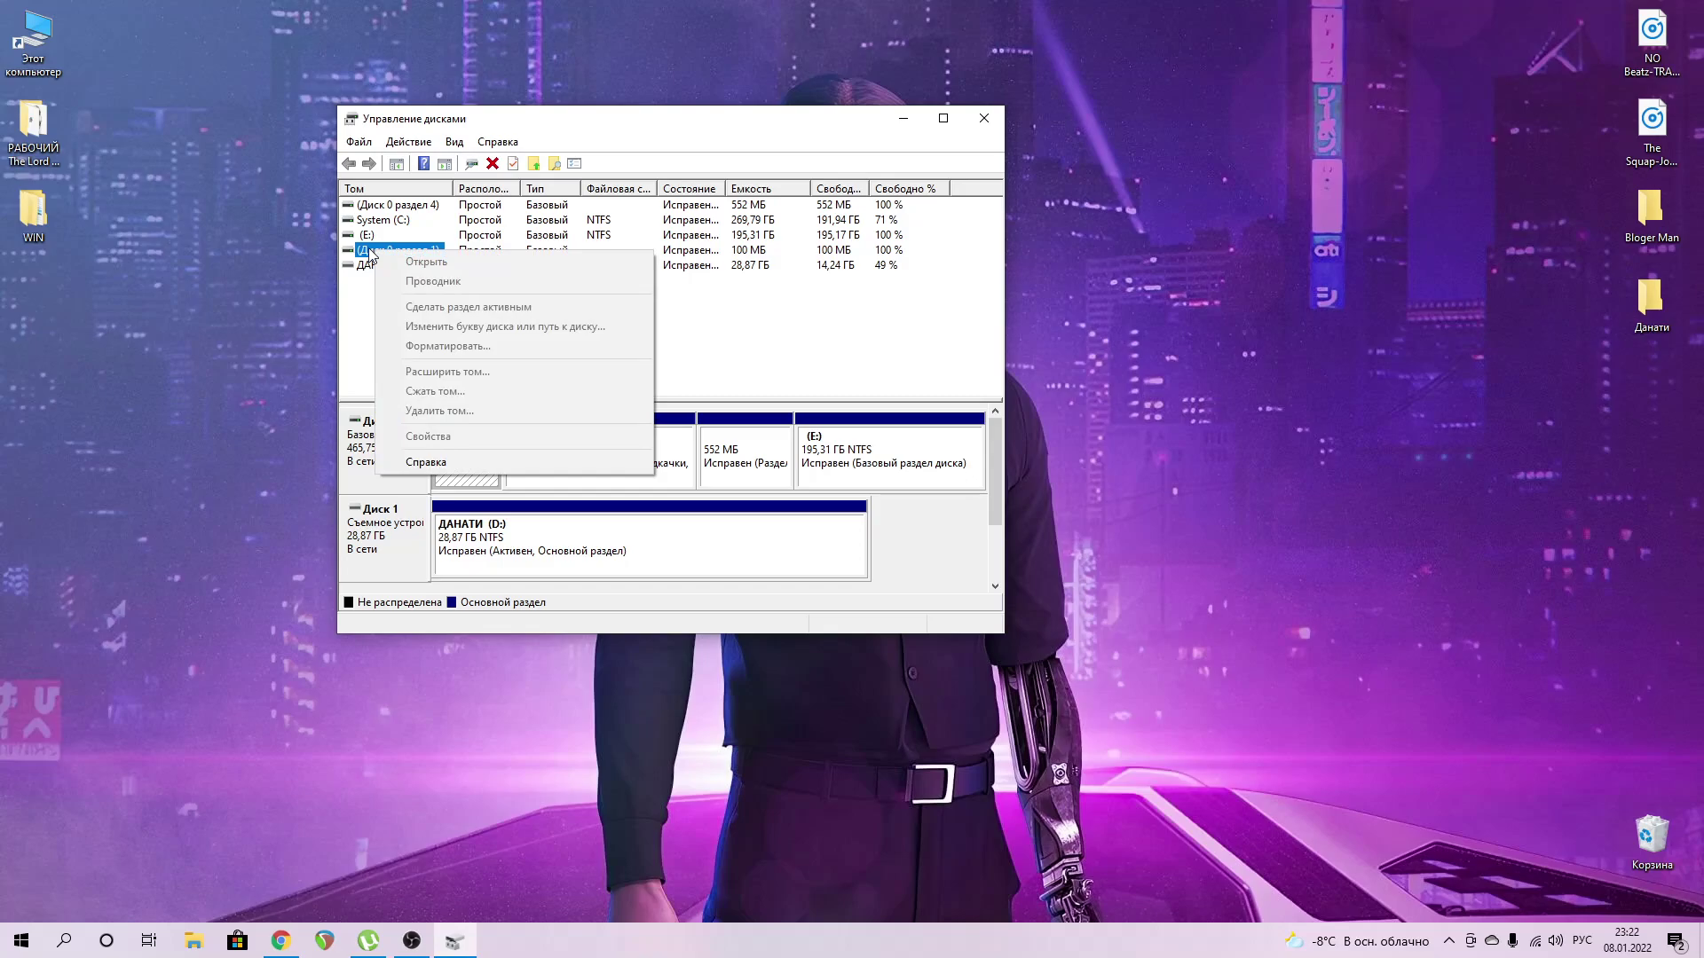
pyautogui.press('Escape')
pyautogui.click(393, 268)
pyautogui.rightClick(393, 250)
pyautogui.press('Escape')
pyautogui.rightClick(393, 249)
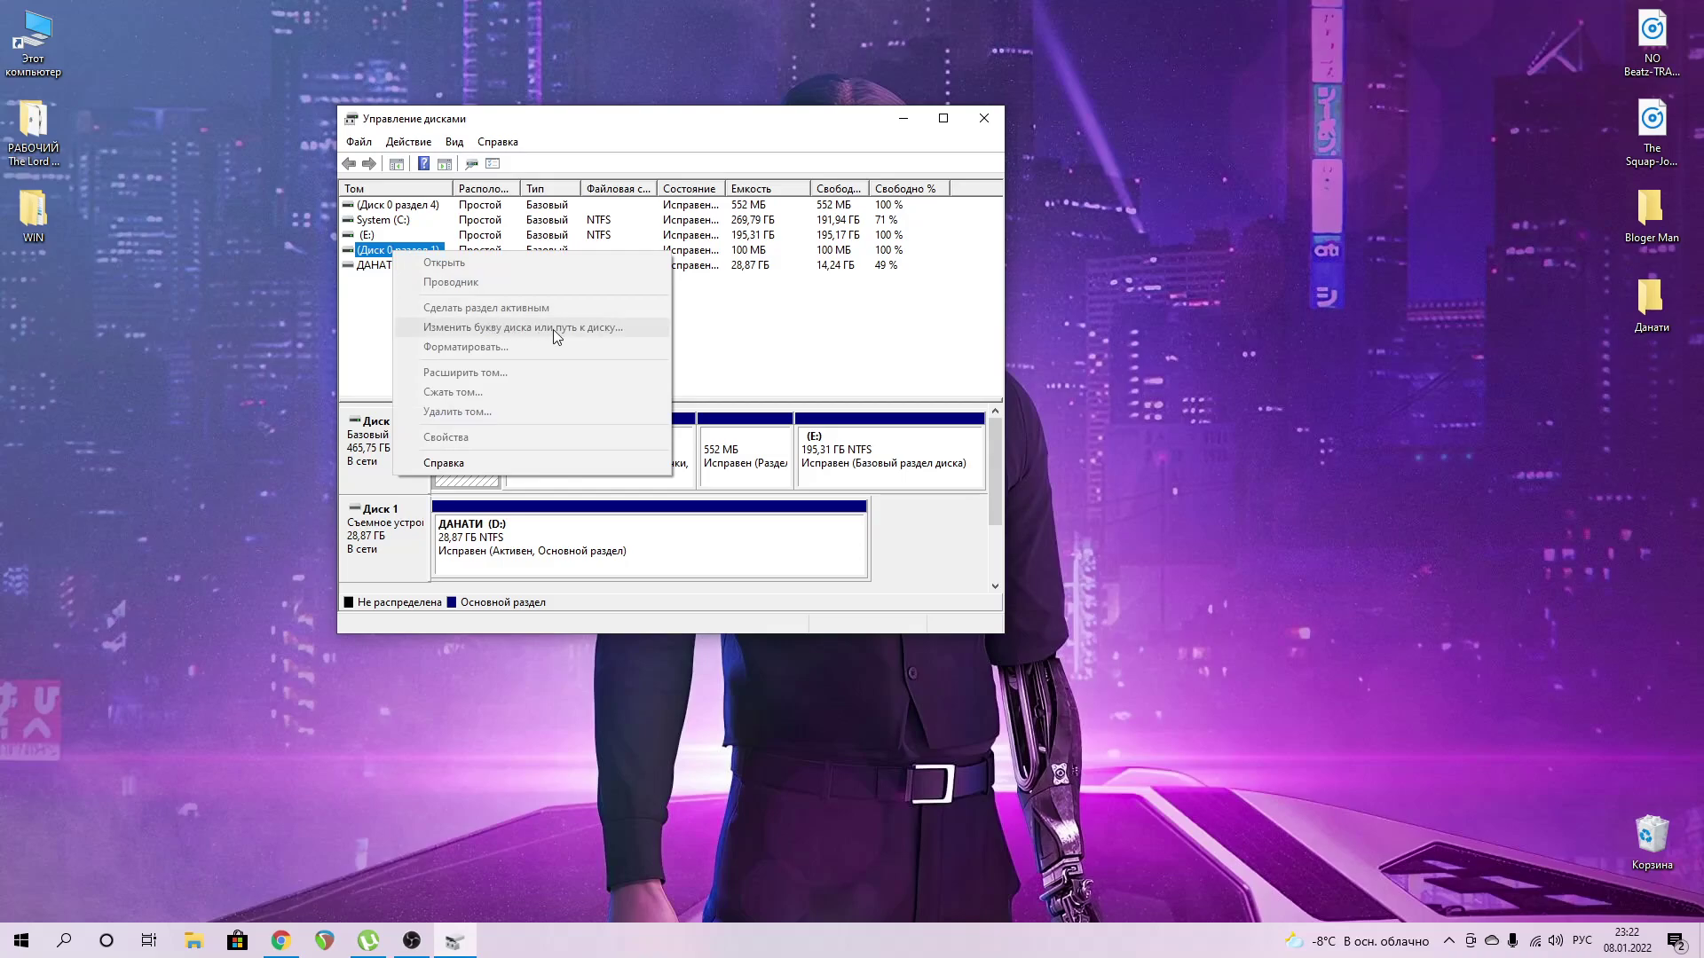
pyautogui.press('Escape')
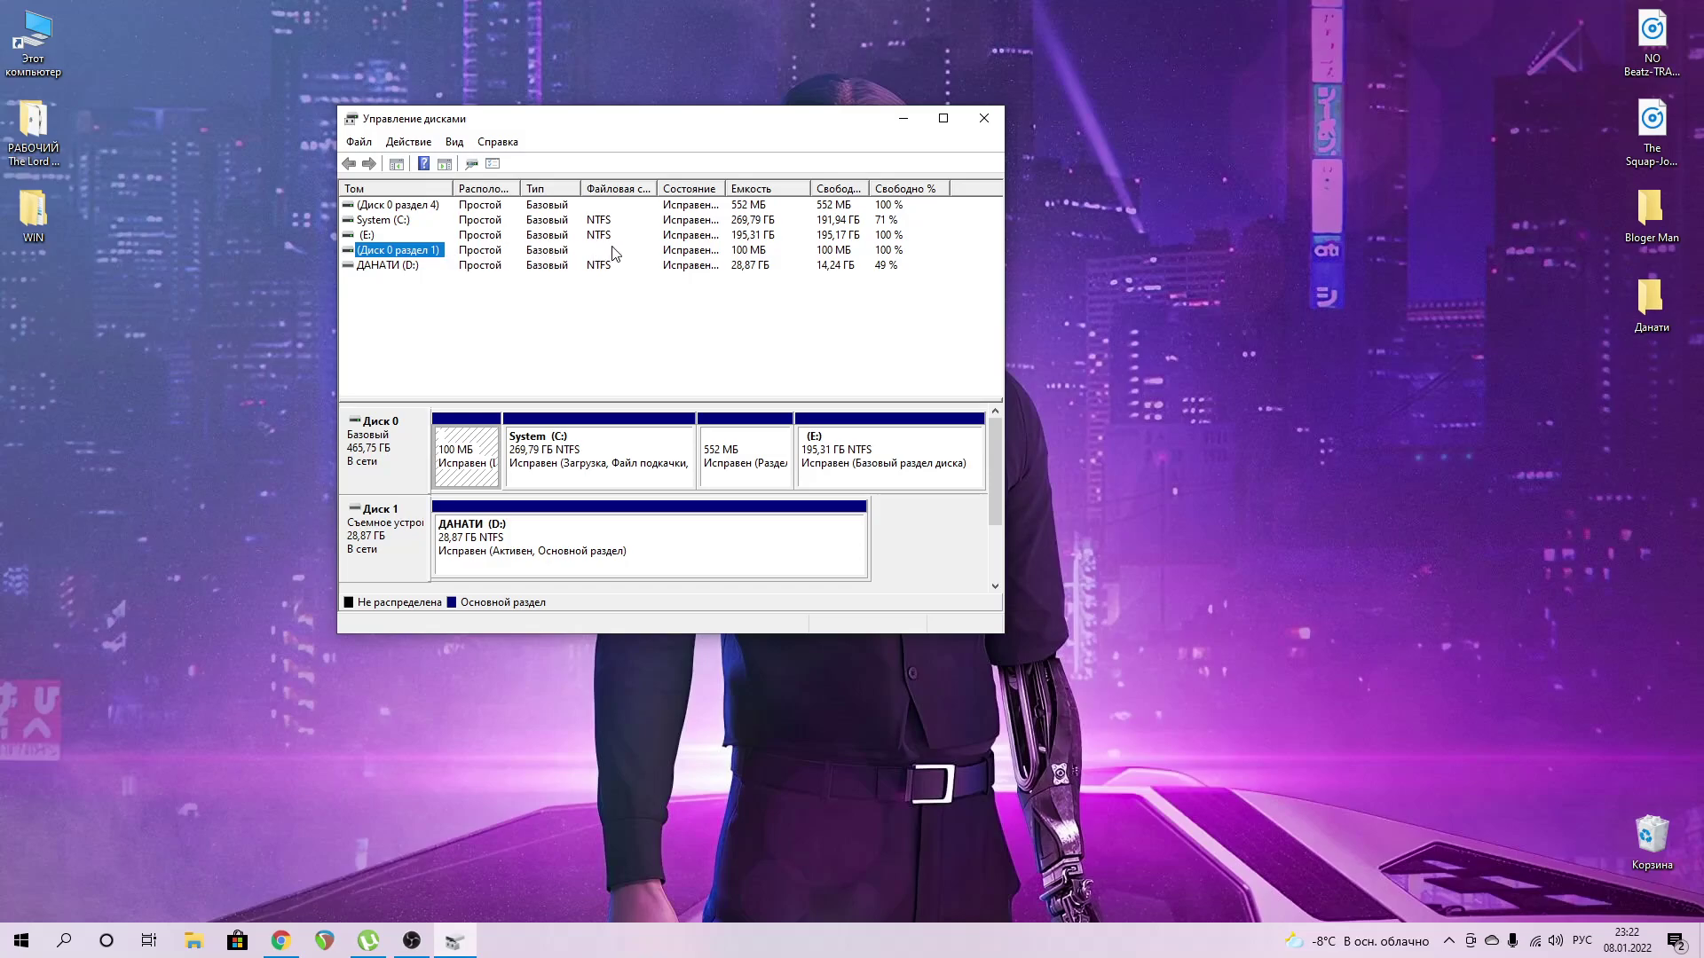
# Review the formatting settings offered for the E: volume and cancel without formatting it.
pyautogui.click(371, 235)
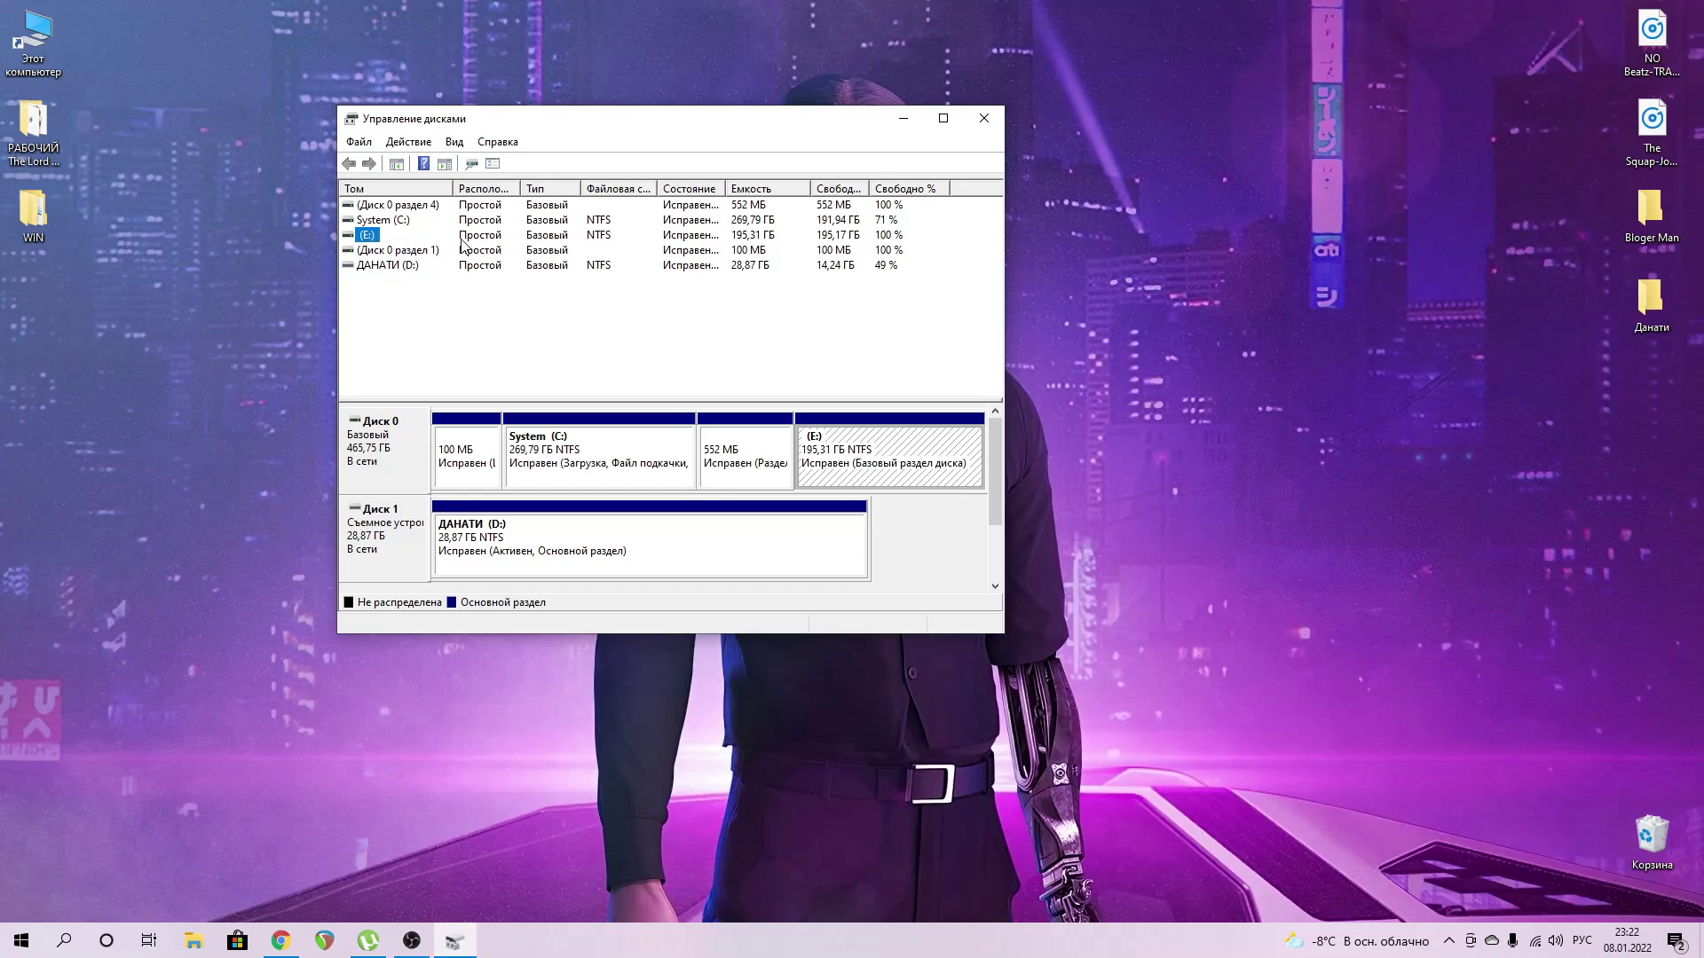
pyautogui.rightClick(367, 235)
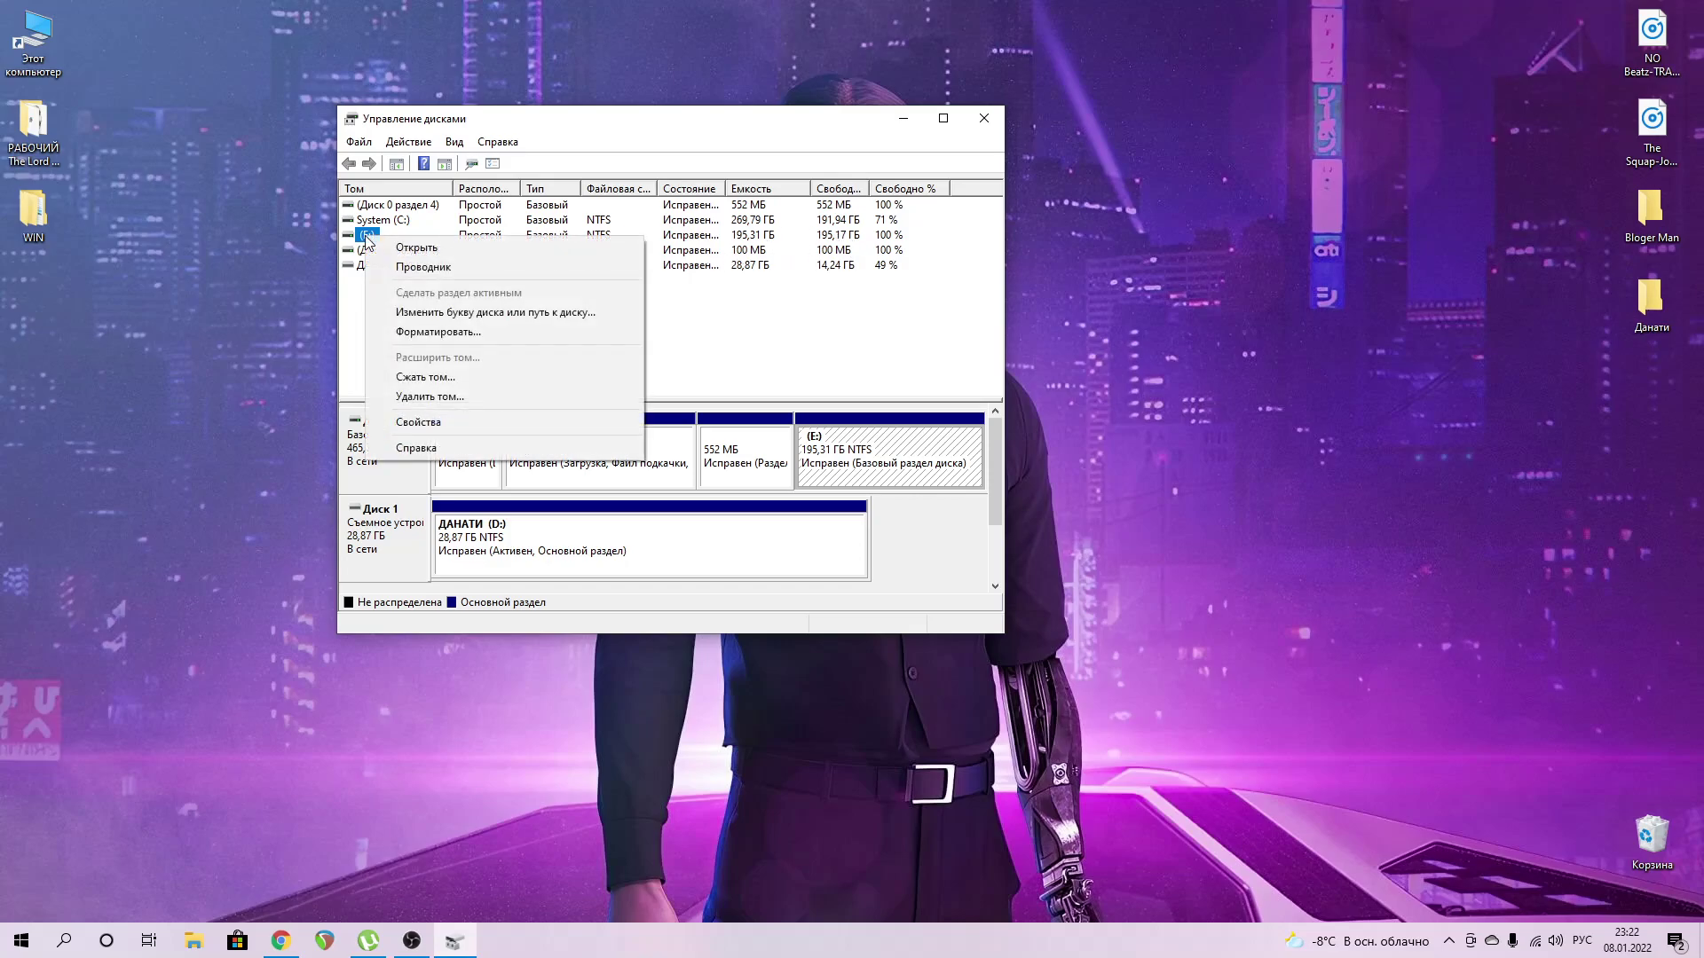
pyautogui.click(437, 335)
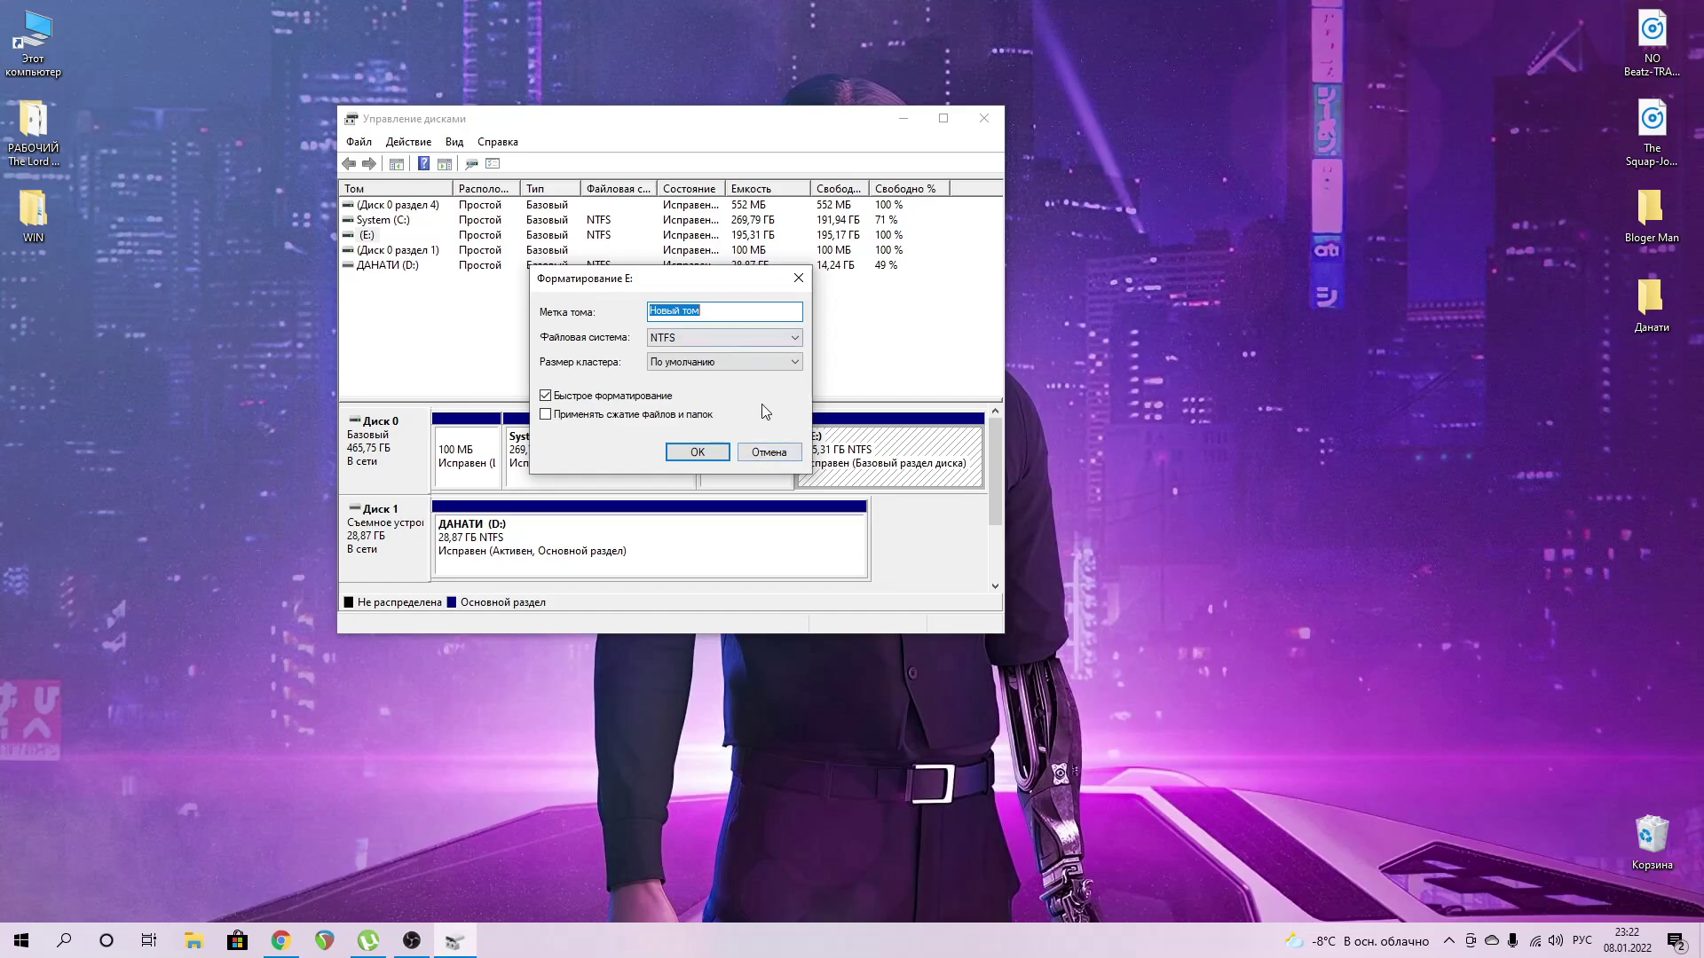
pyautogui.click(766, 459)
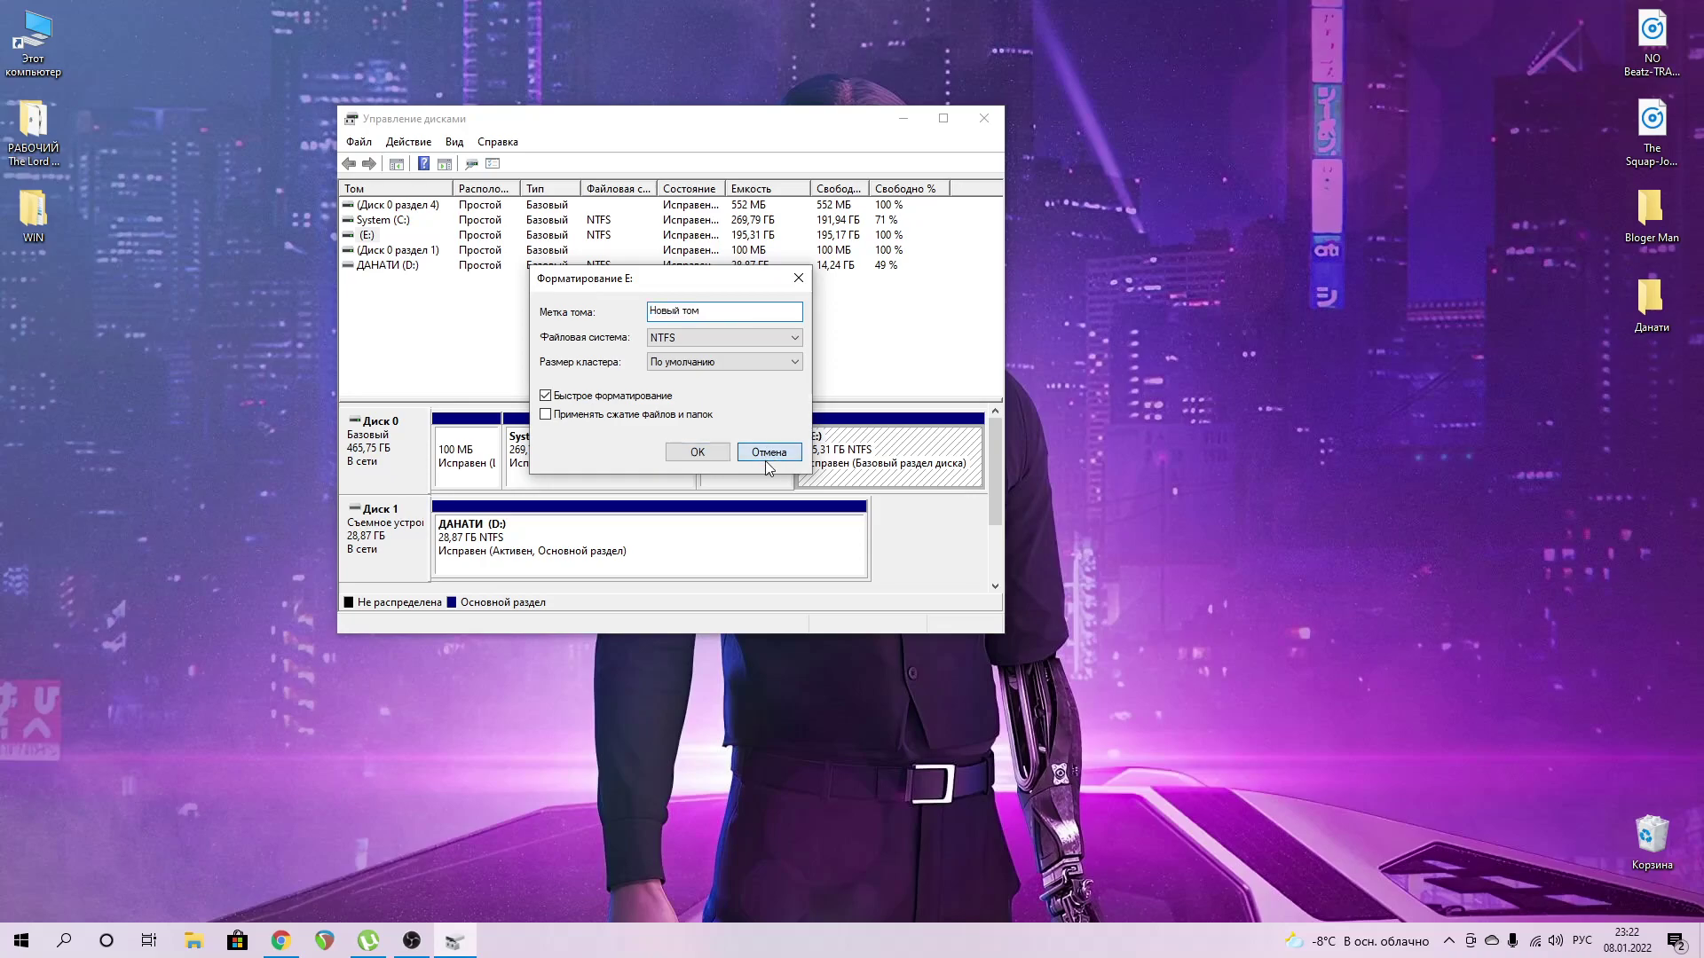
pyautogui.rightClick(366, 237)
pyautogui.click(429, 336)
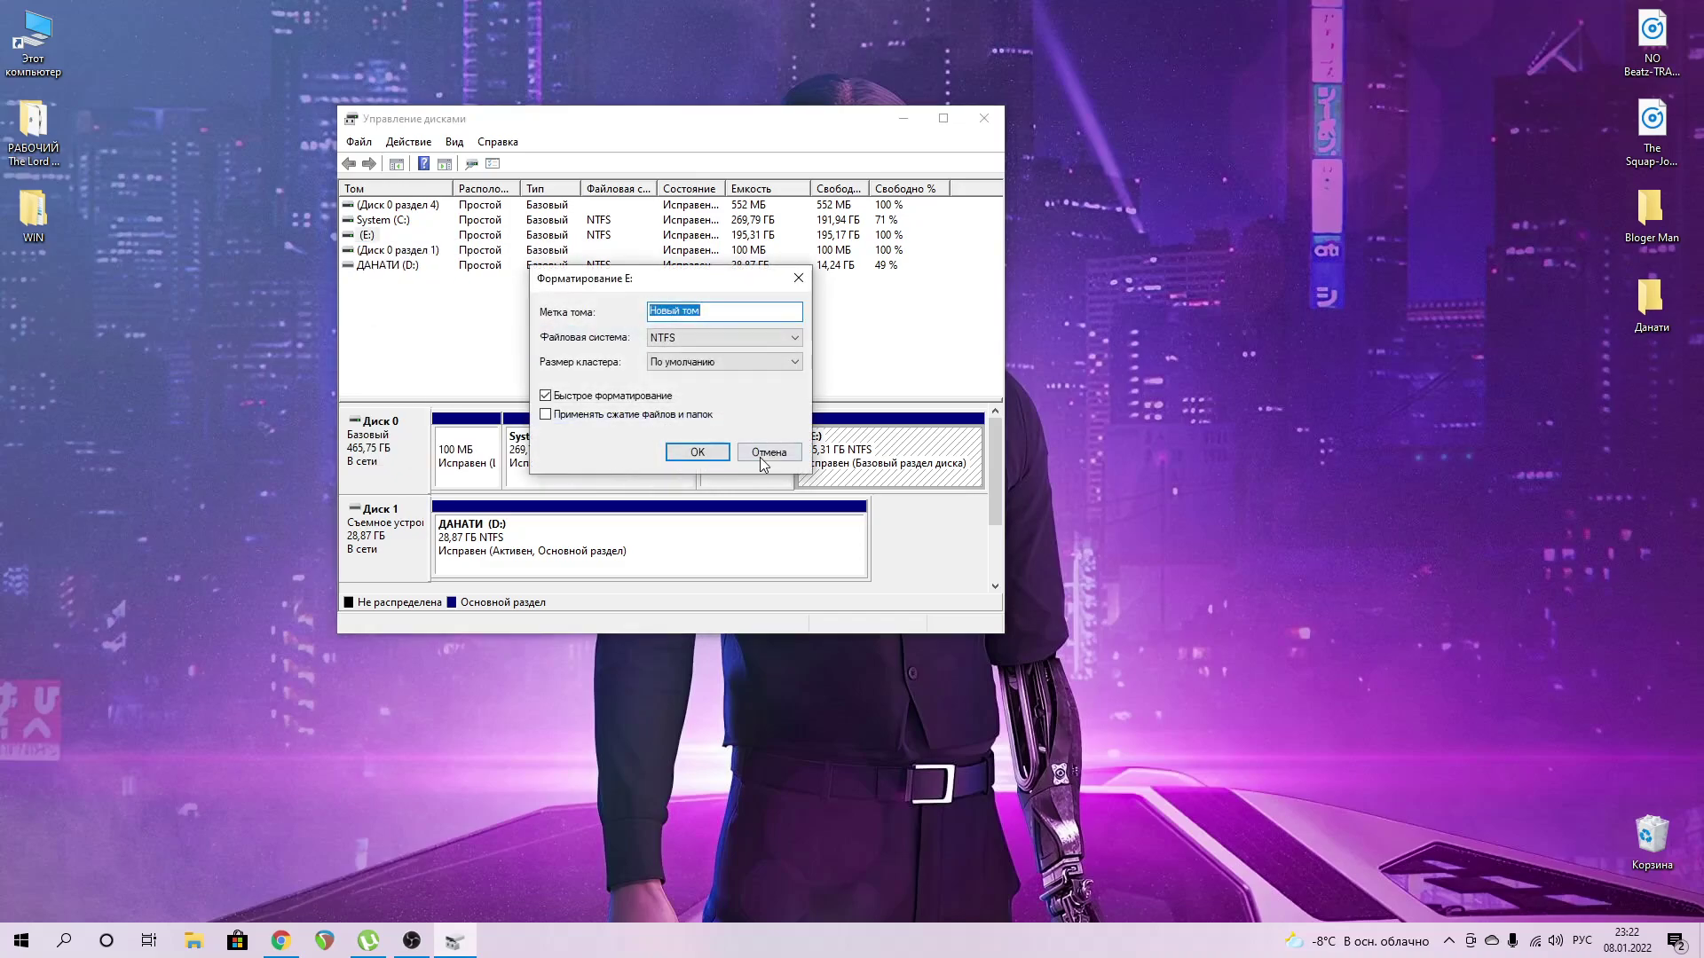
pyautogui.click(767, 450)
# Change the E: volume's drive letter to Z, accept the warning, and close the File Explorer window for the renamed drive.
pyautogui.rightClick(365, 237)
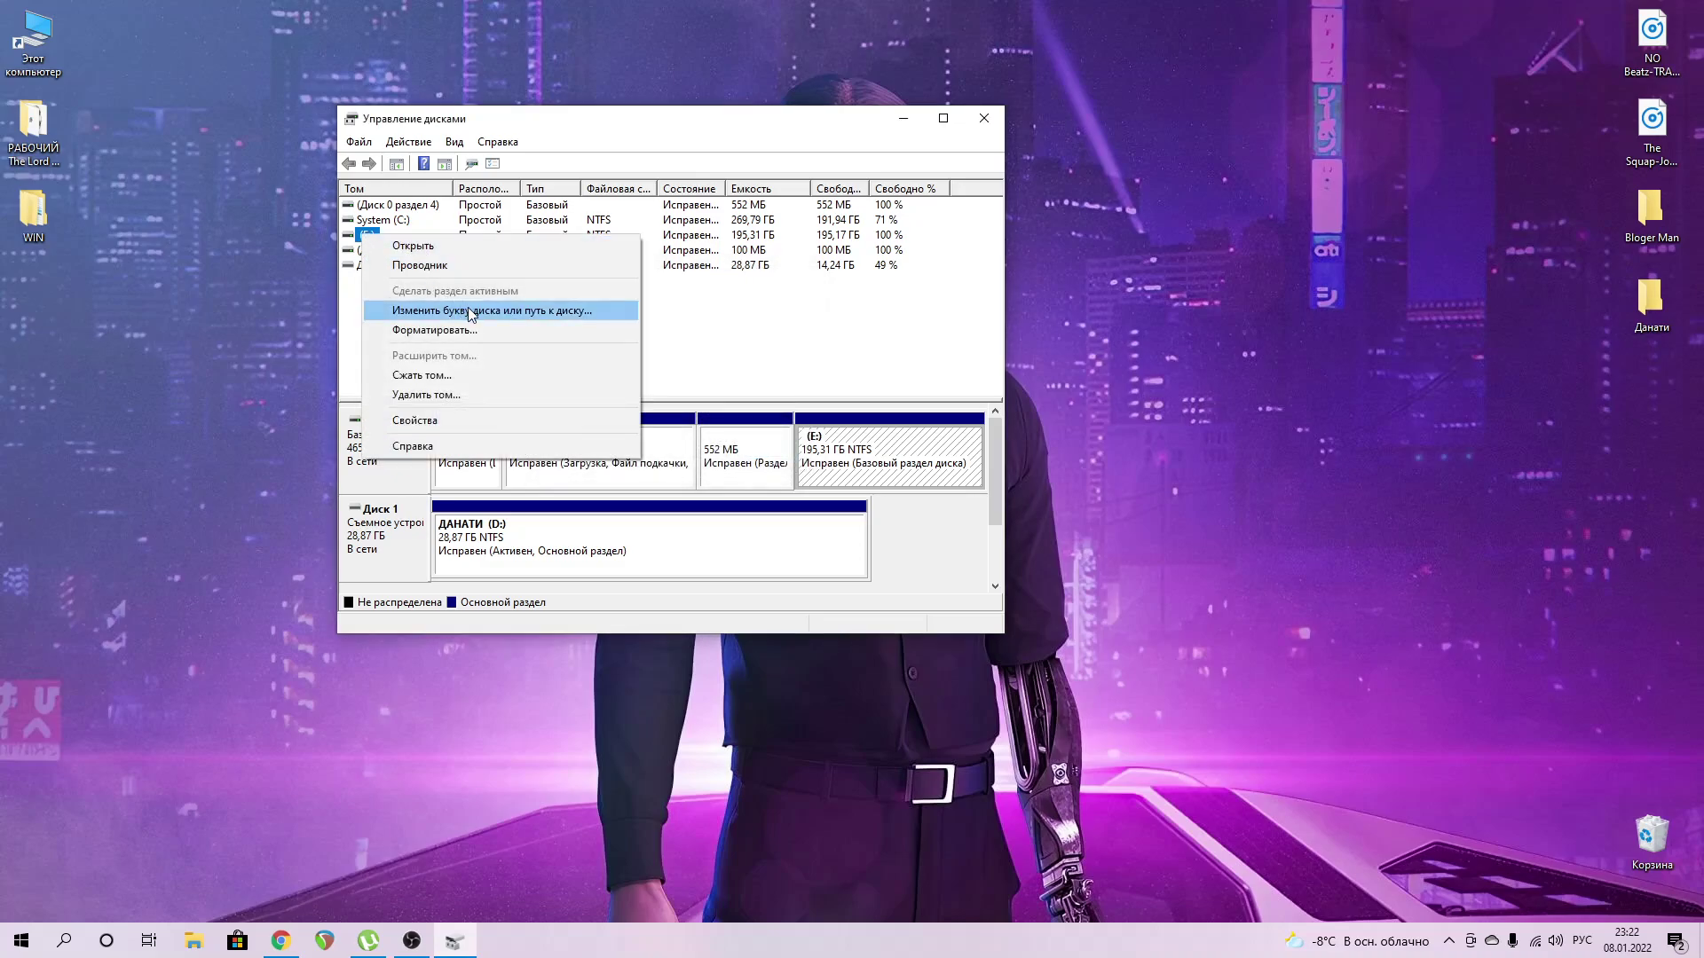
pyautogui.click(510, 315)
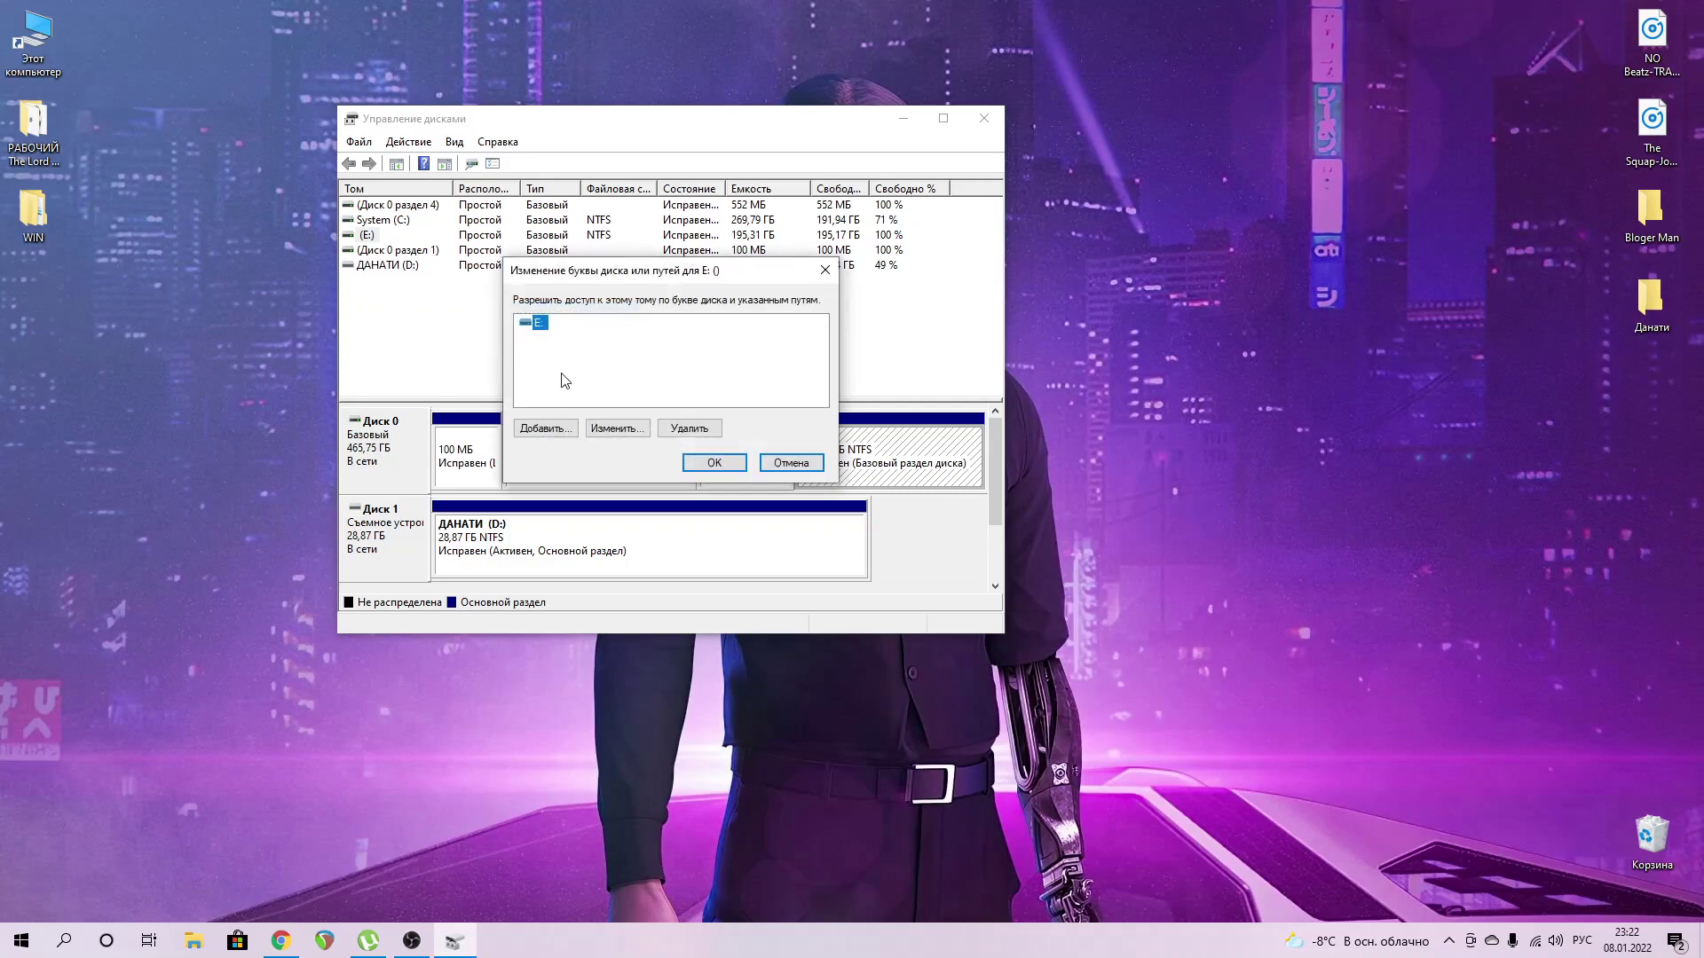
pyautogui.click(634, 429)
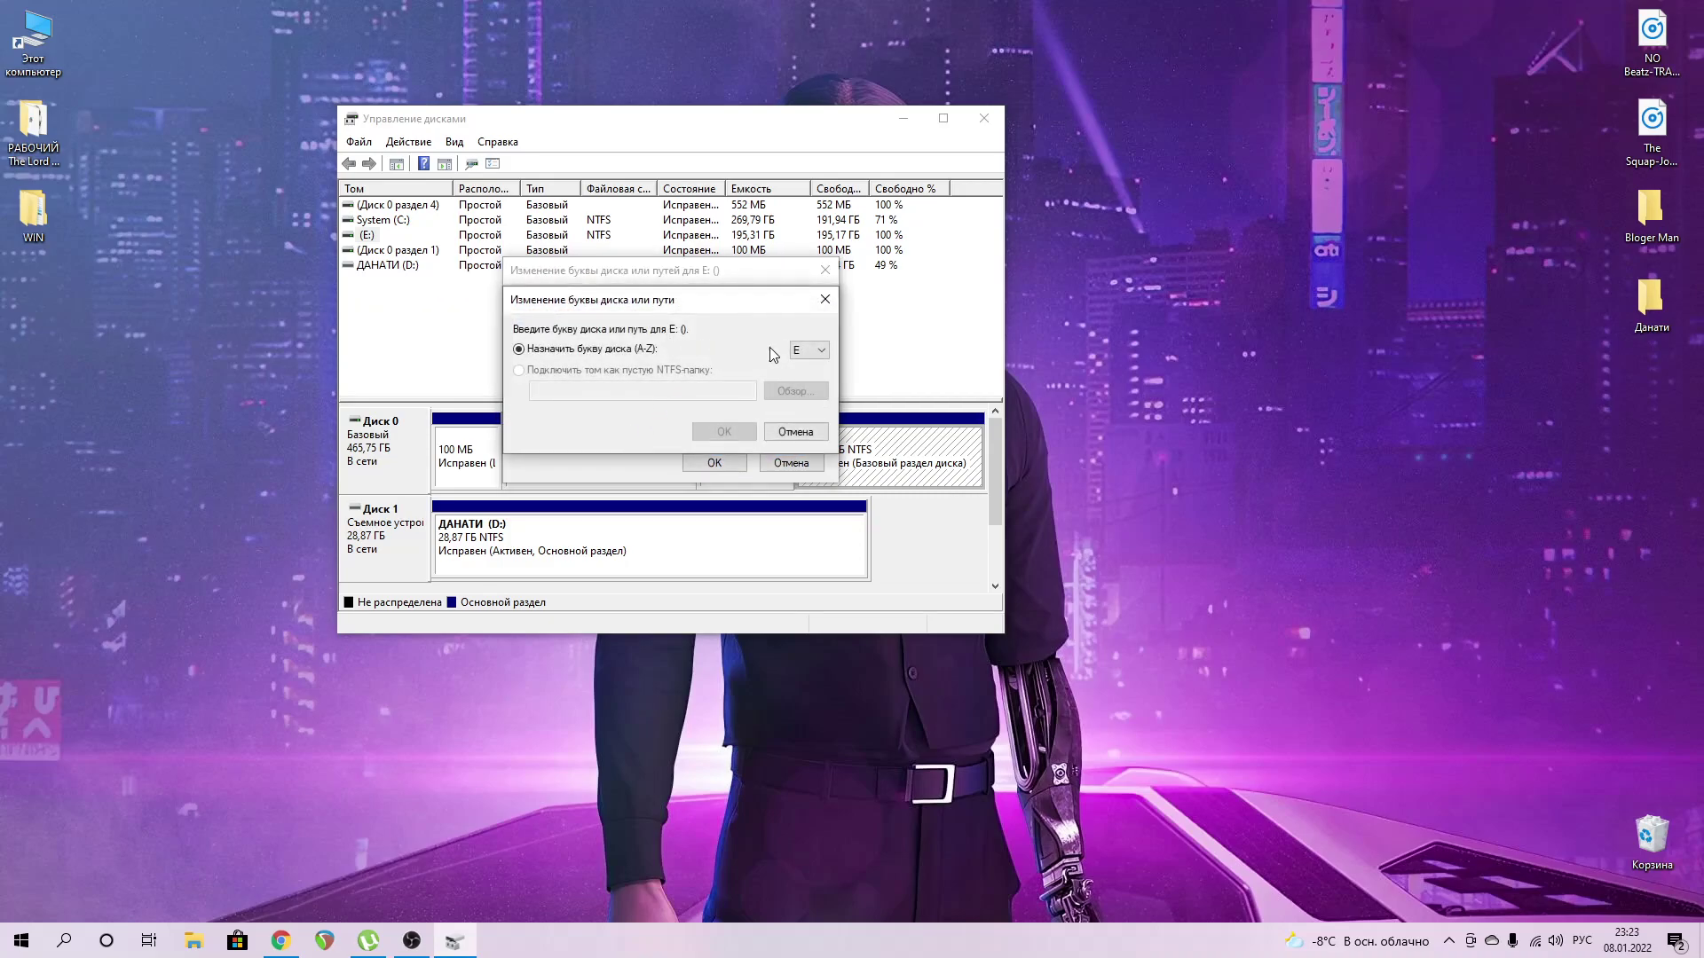
pyautogui.click(812, 351)
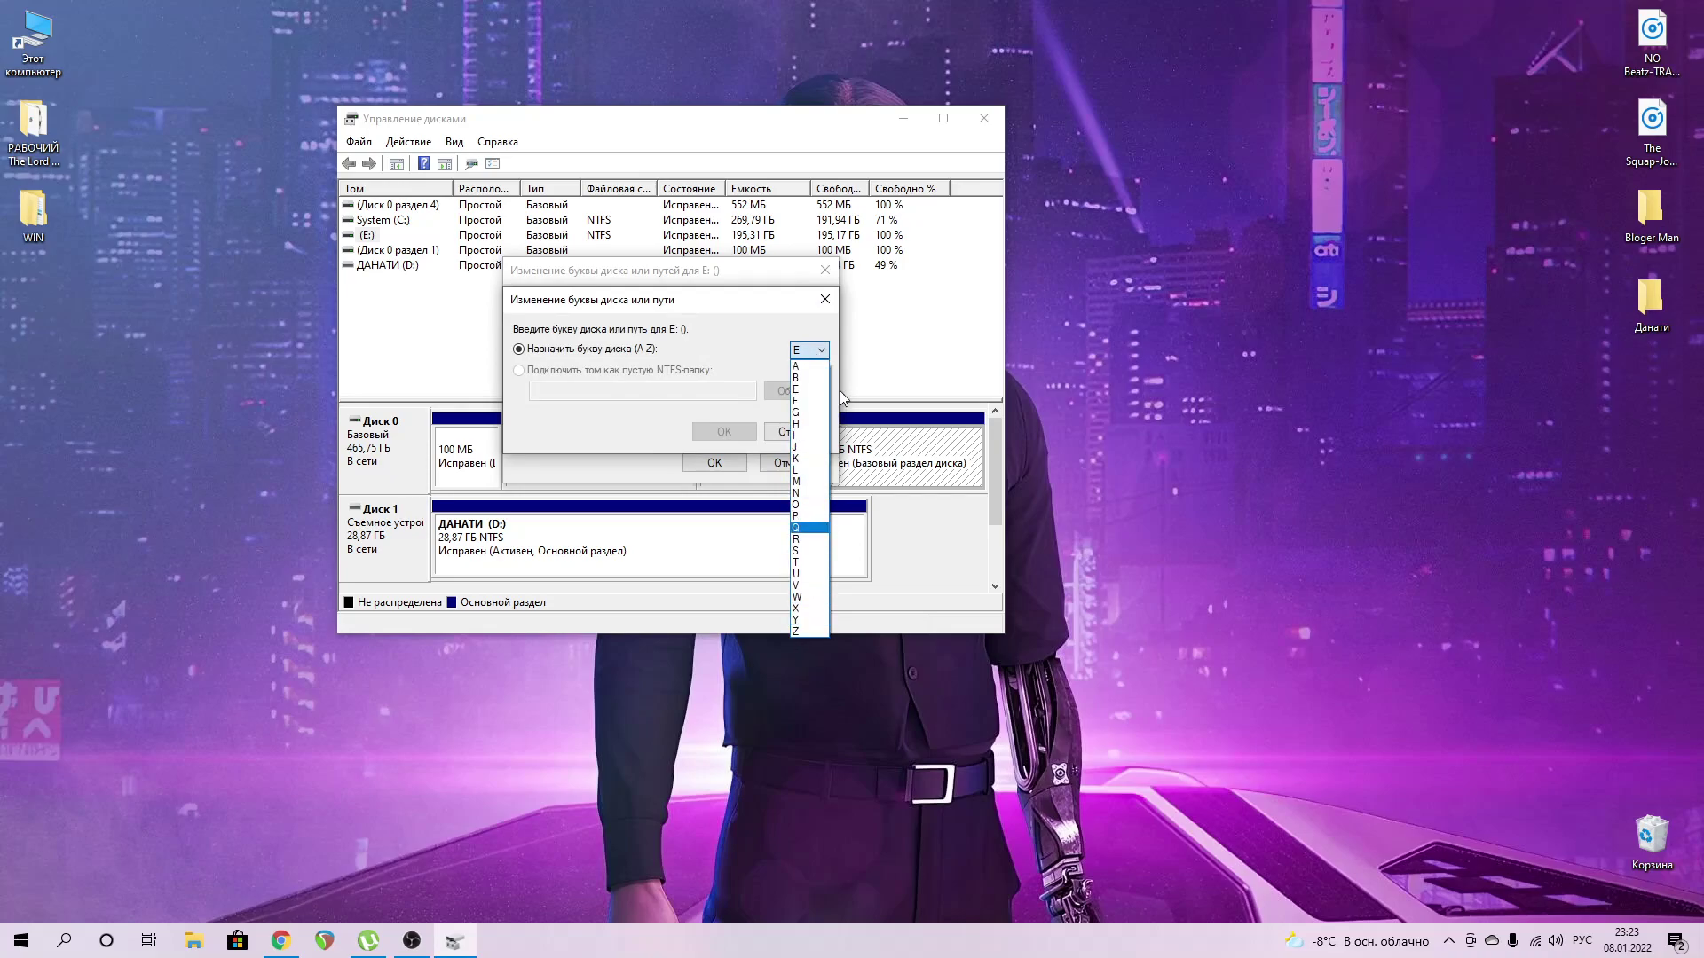
pyautogui.click(706, 391)
pyautogui.click(812, 351)
pyautogui.click(806, 621)
pyautogui.click(724, 432)
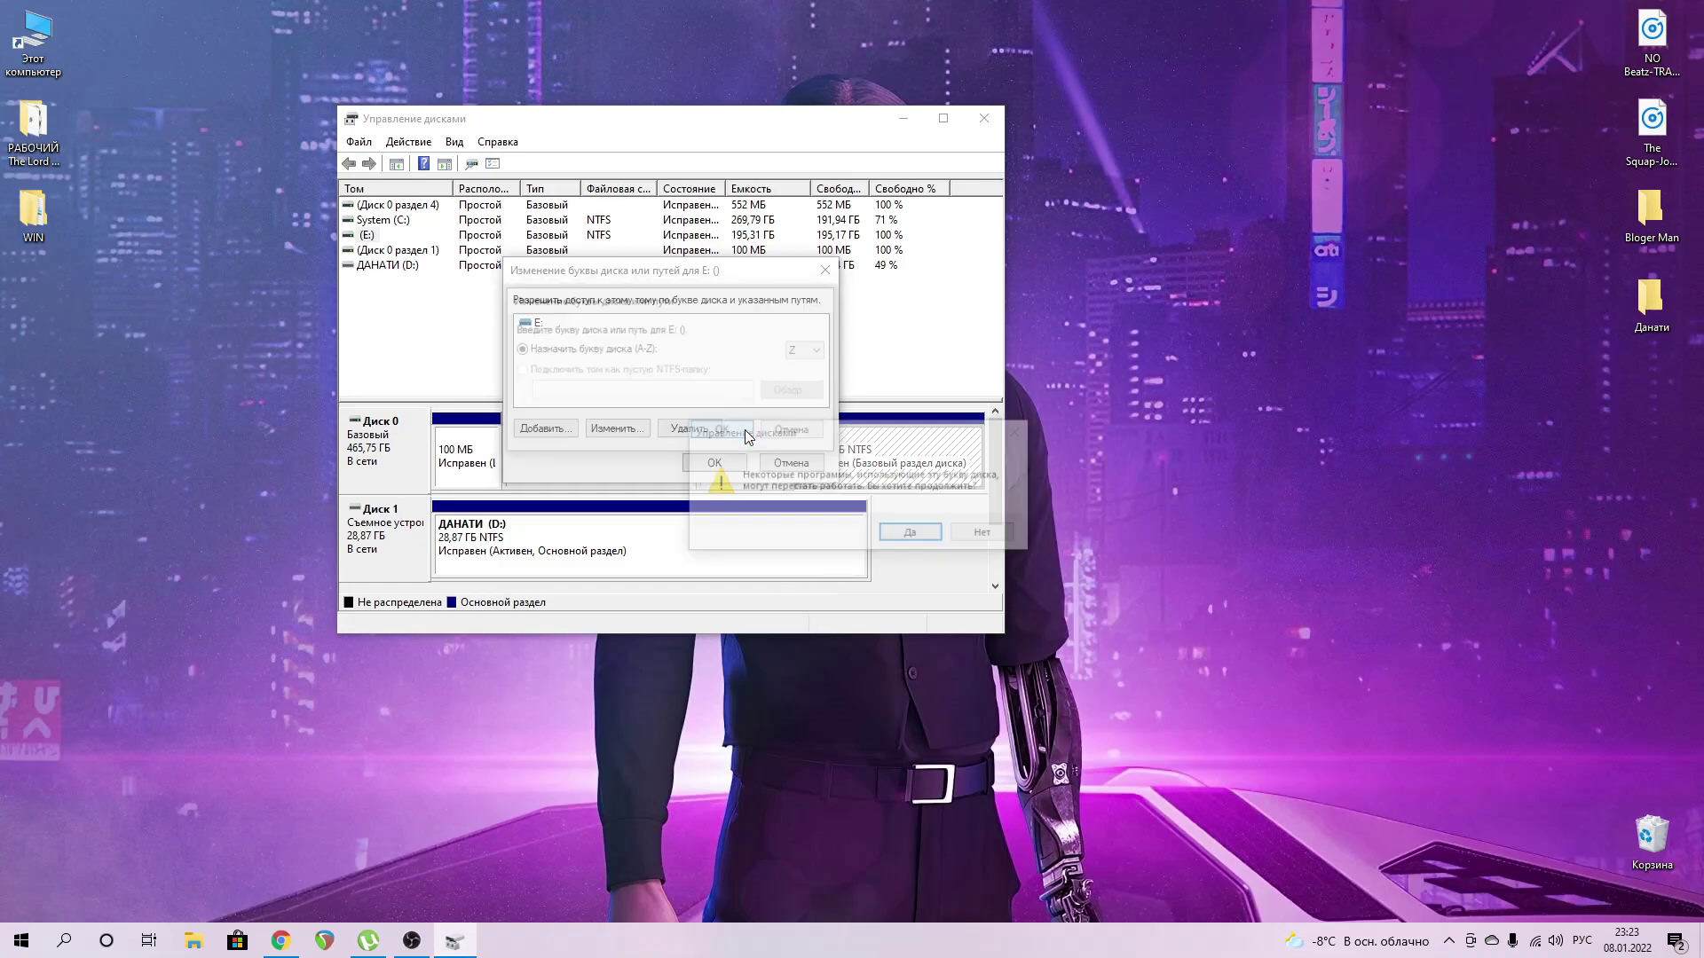
pyautogui.click(912, 533)
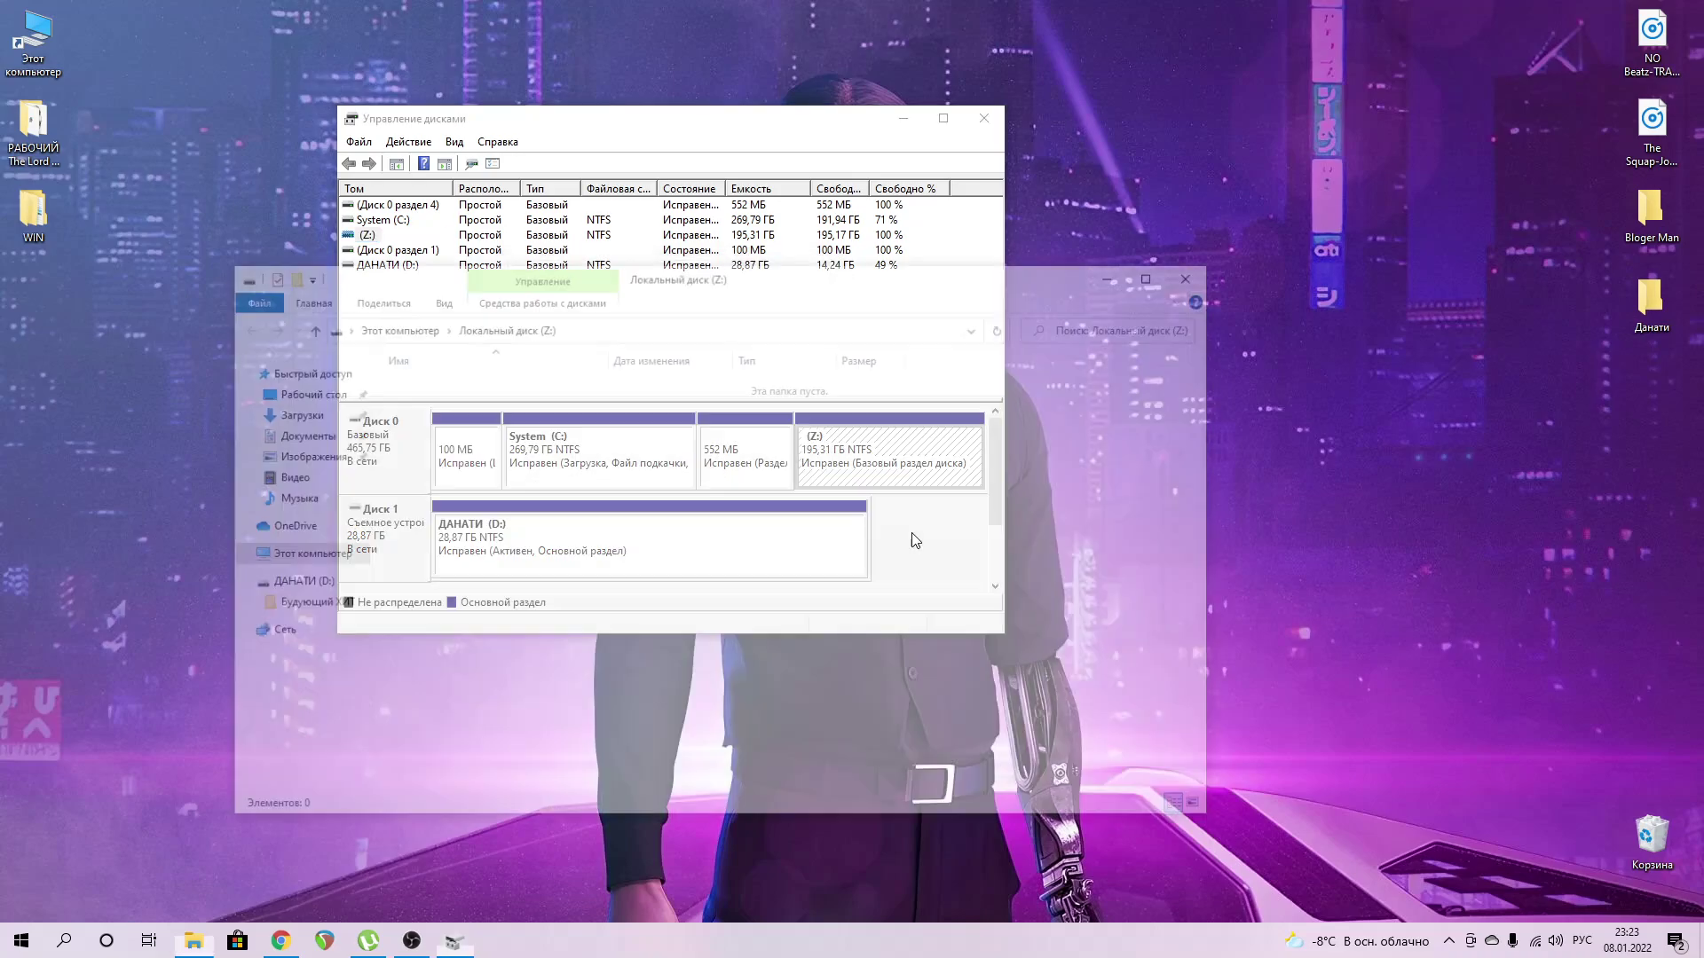
pyautogui.click(1199, 272)
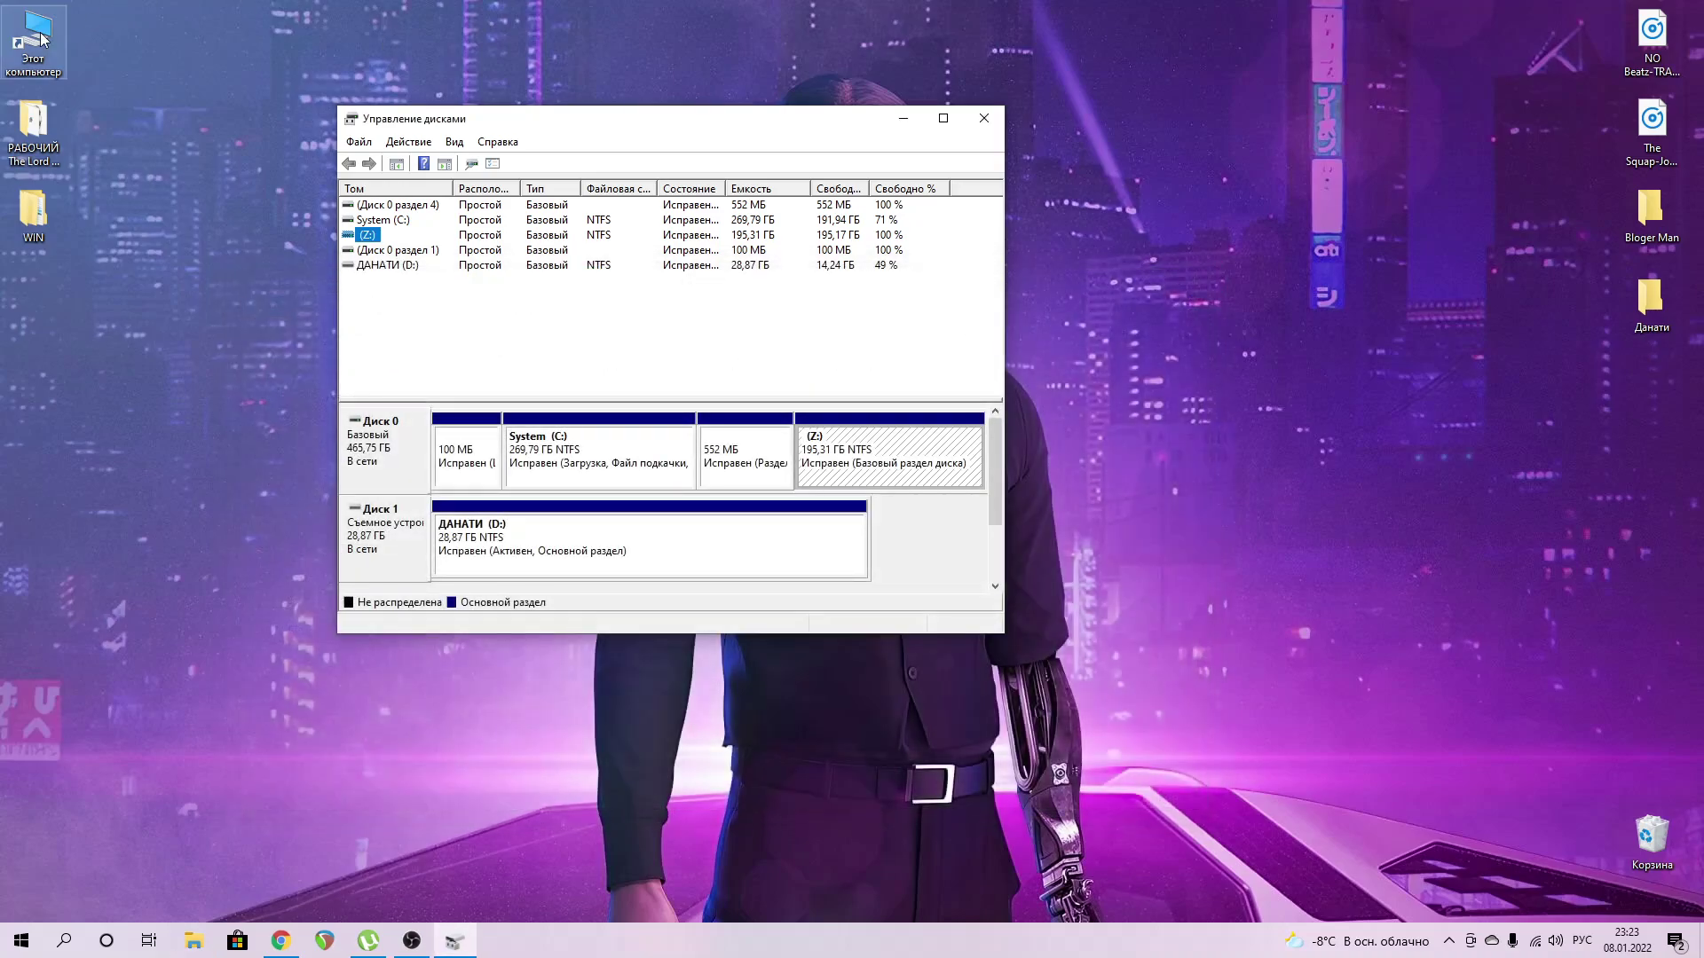
# Check the drives listed in Этот компьютер, and close both it and the Disk Management window.
pyautogui.doubleClick(38, 40)
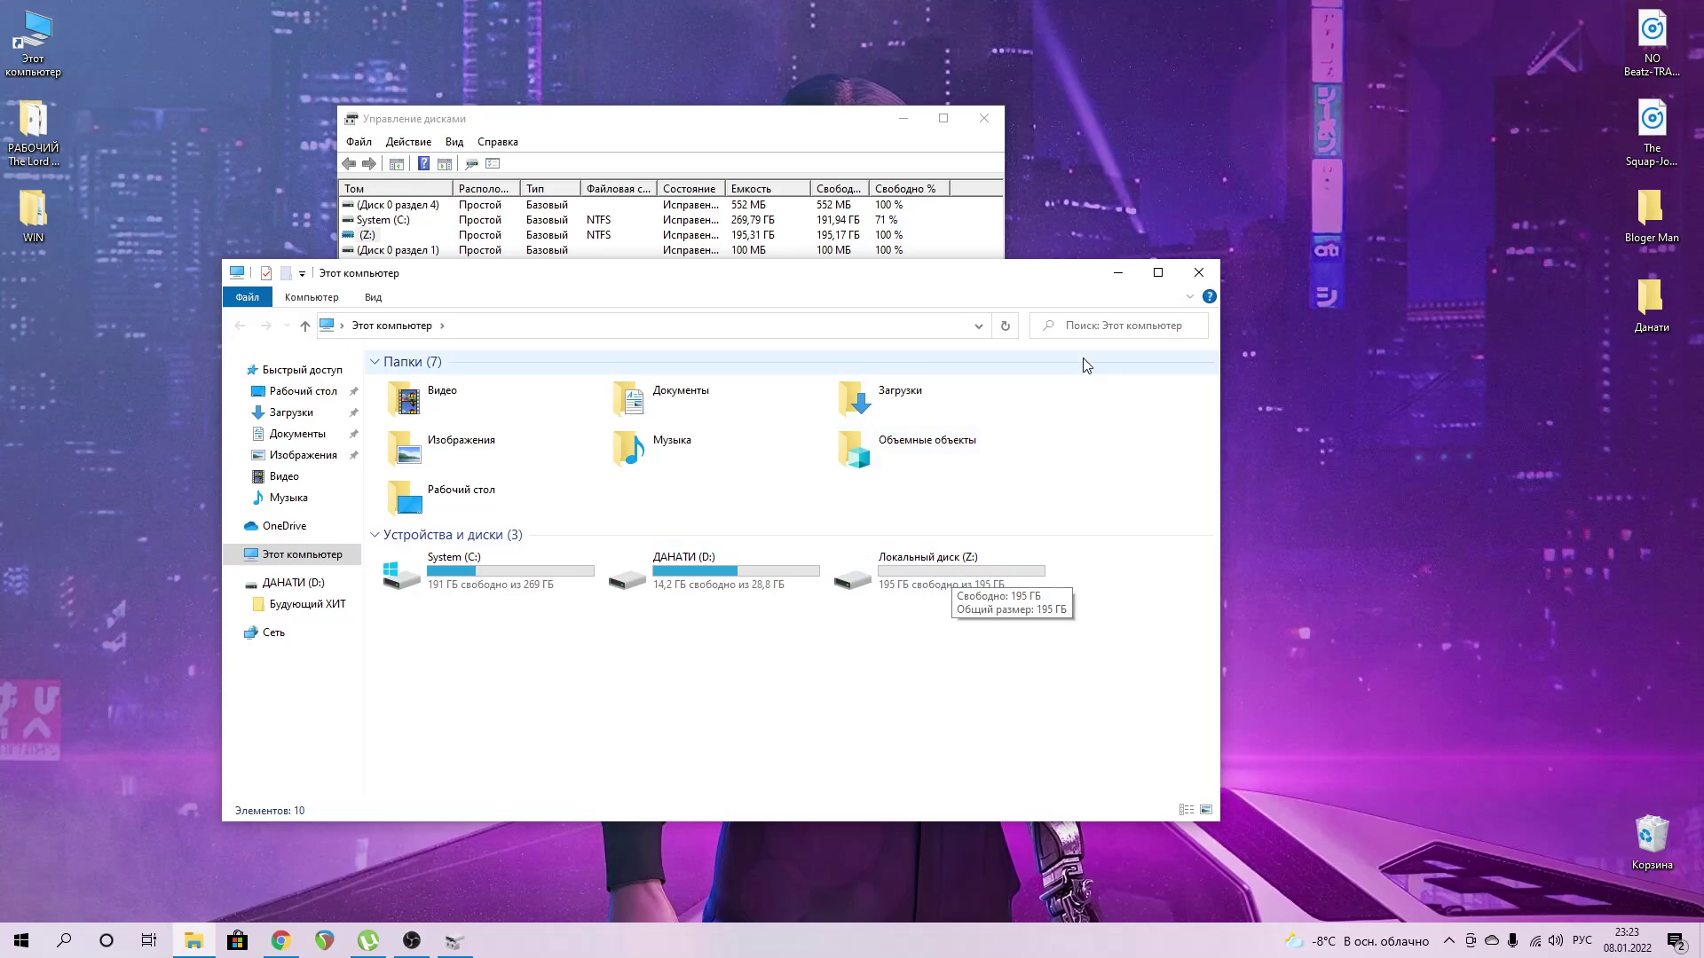
pyautogui.click(1198, 271)
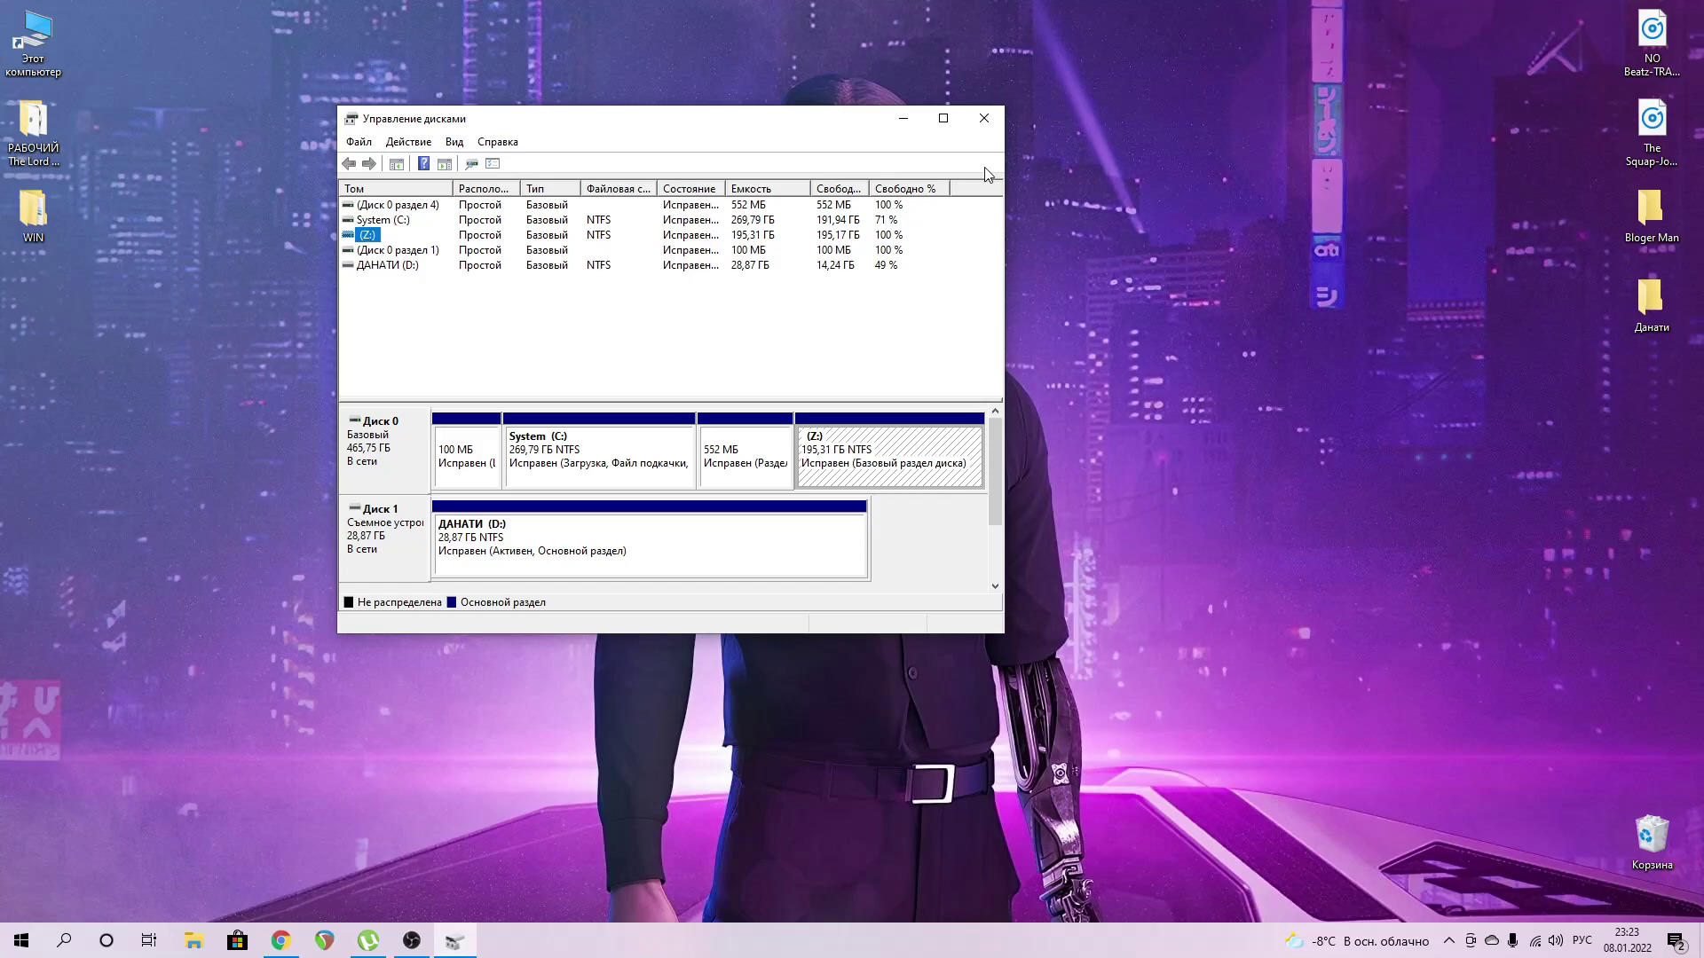
pyautogui.click(987, 122)
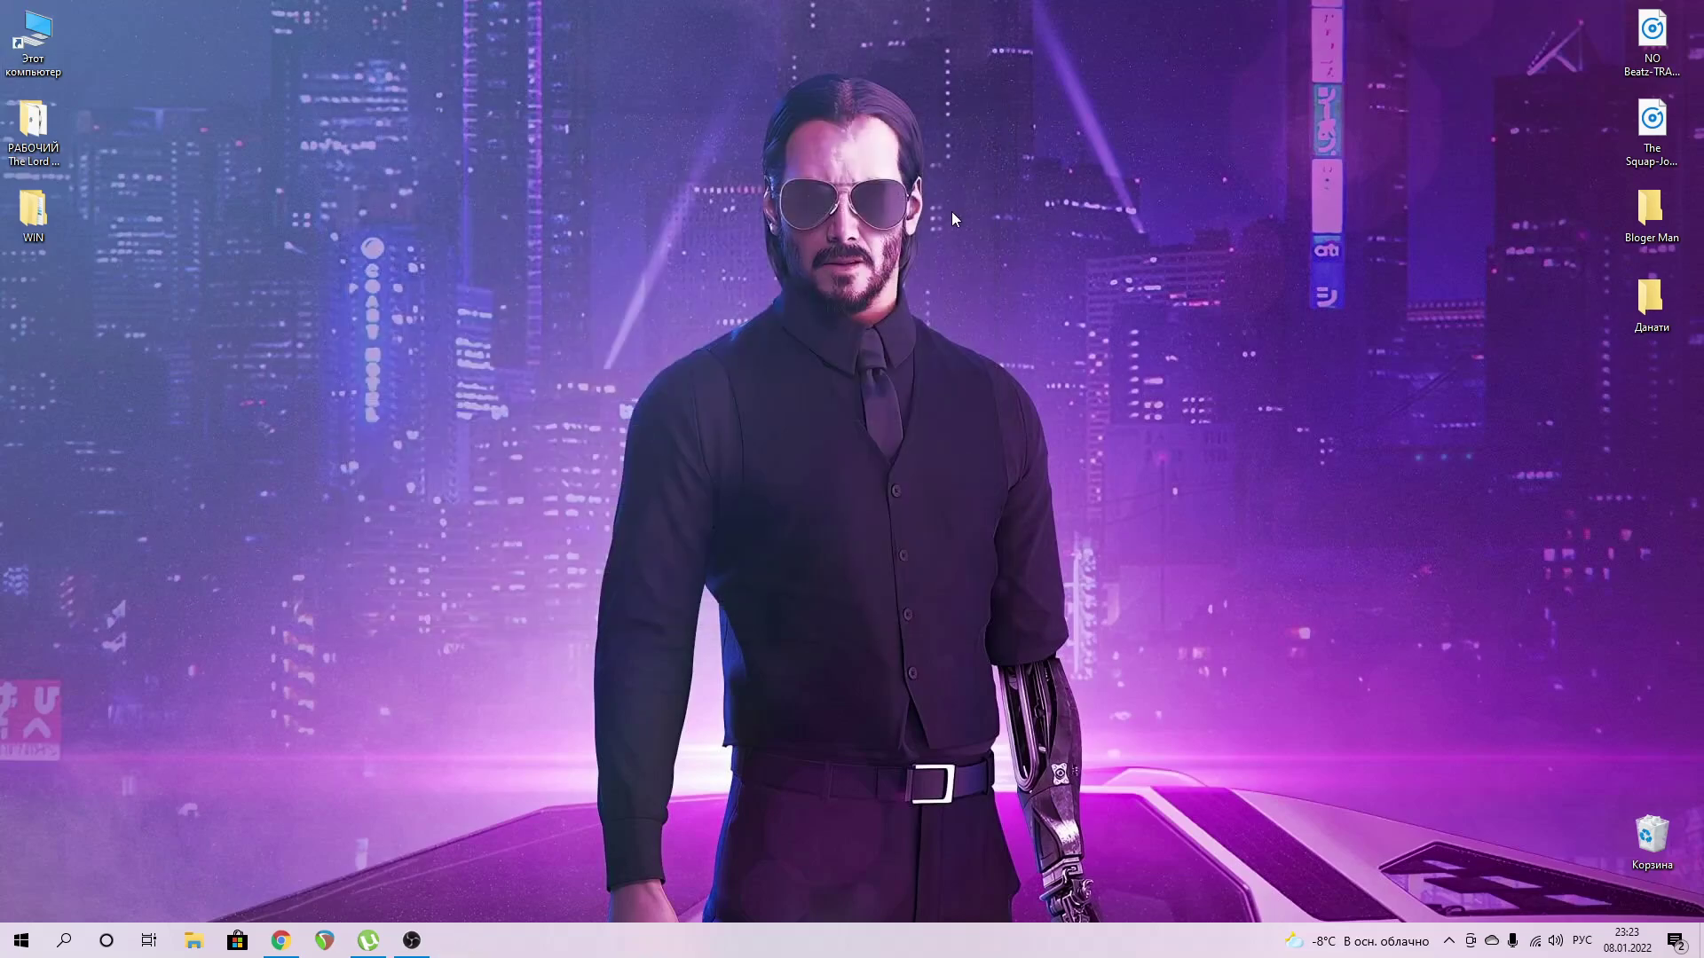
pyautogui.click(411, 940)
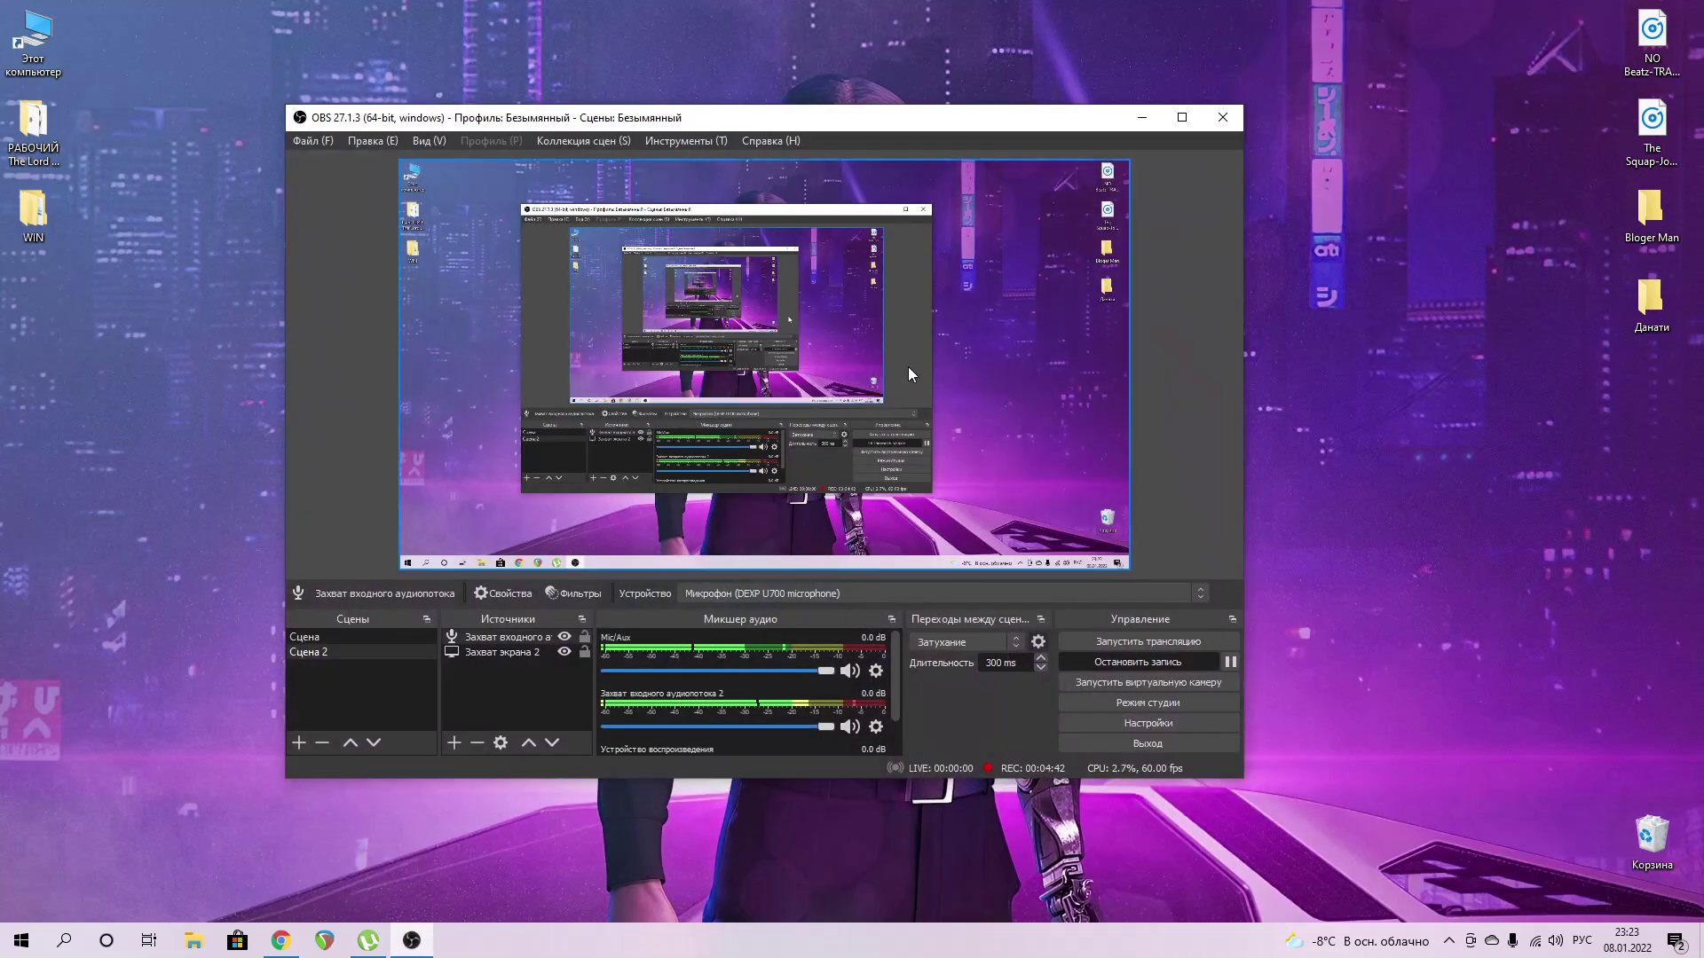